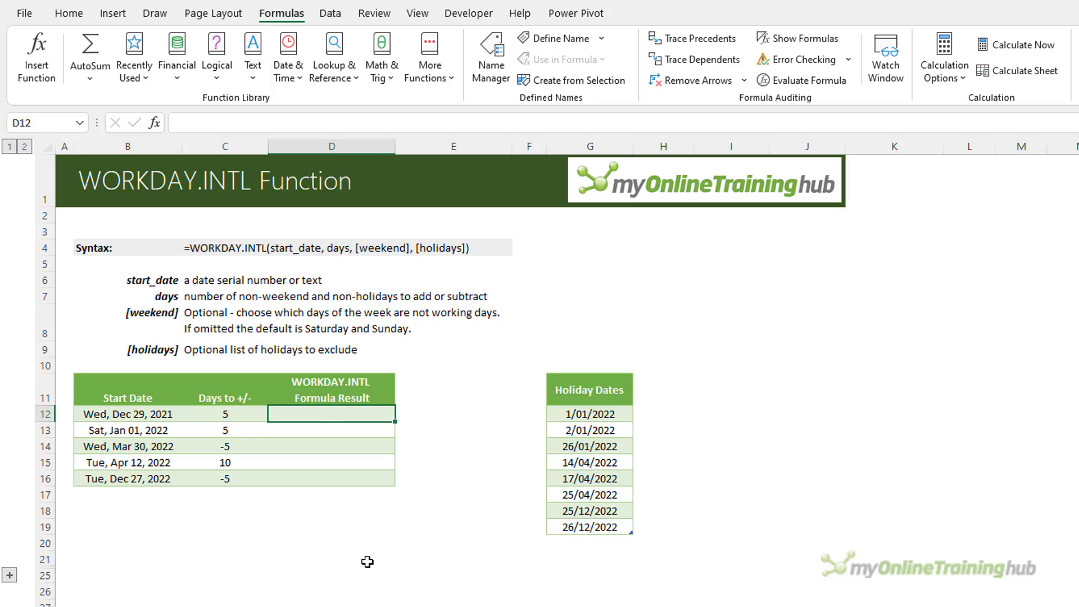
# - Start a formula in D12 and choose WORKDAY.INTL after comparing its description with WORKDAY
pyautogui.write('=wor')
pyautogui.press('Down')
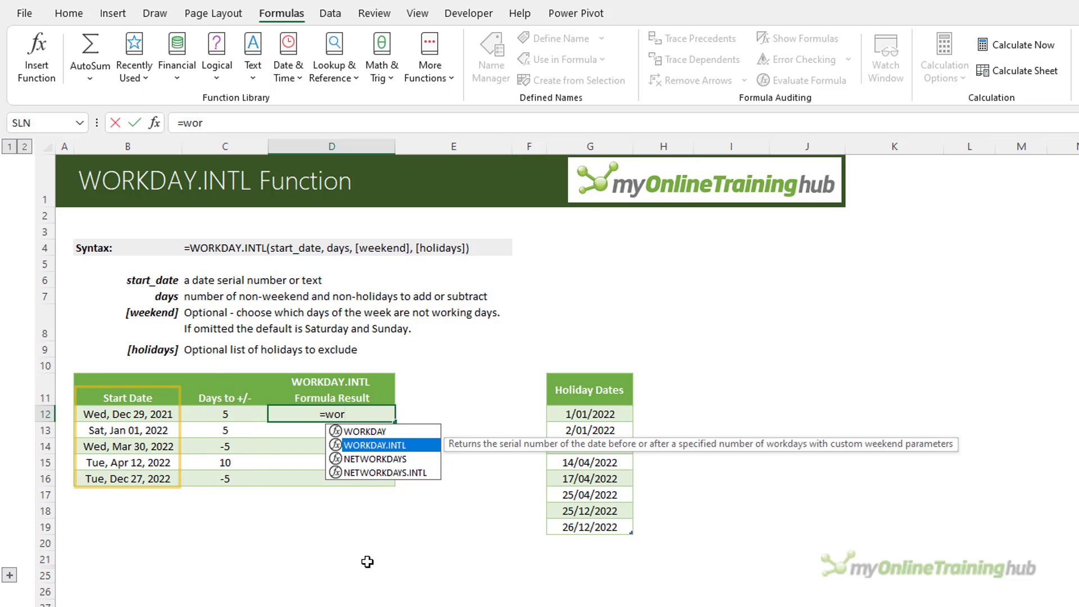
pyautogui.press('Up')
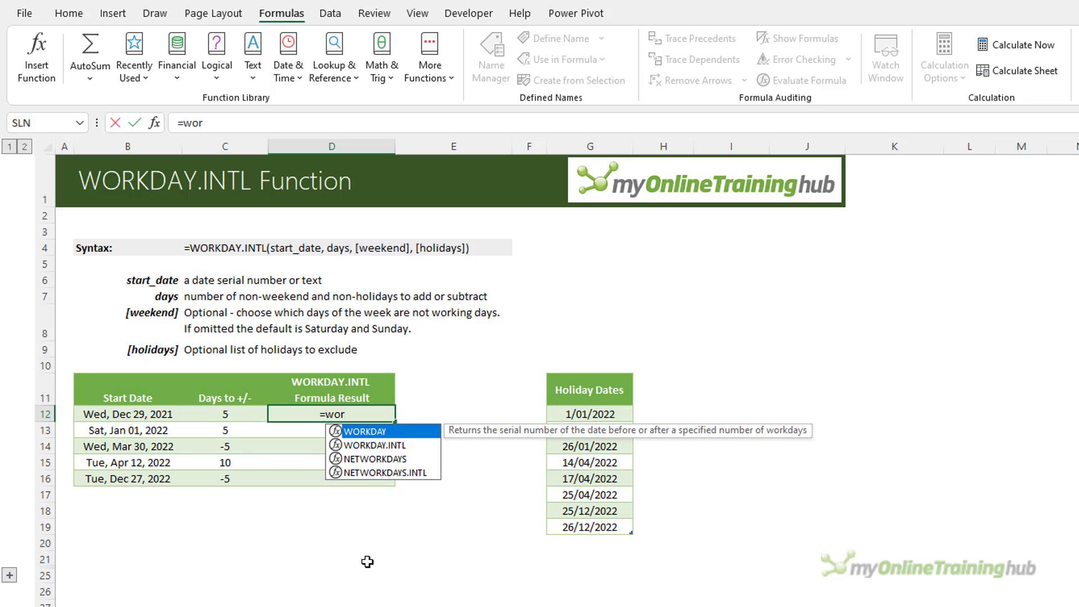
pyautogui.press('Down')
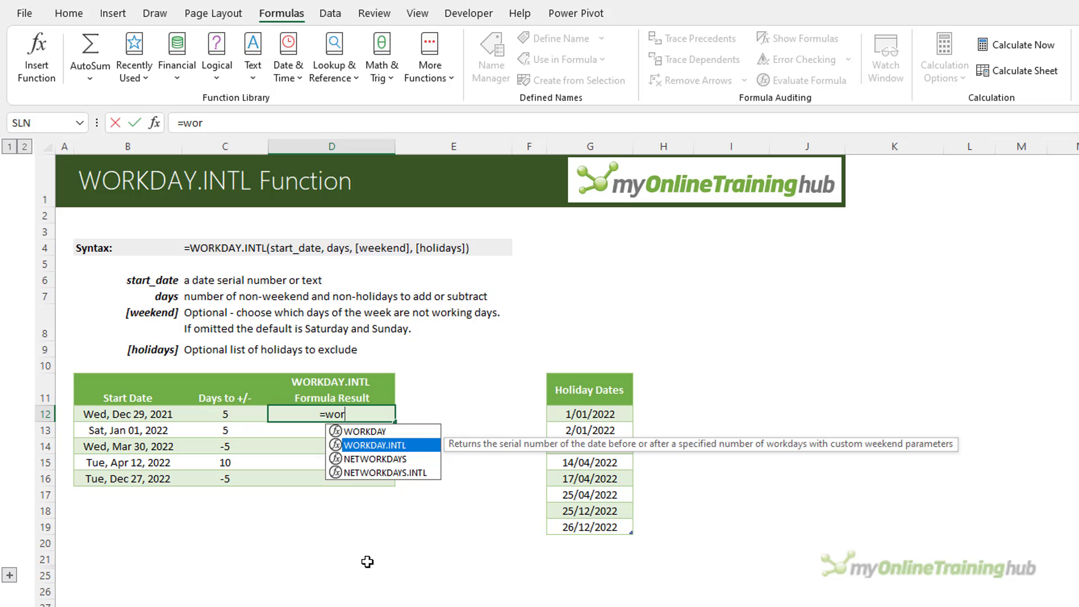
pyautogui.press('Up')
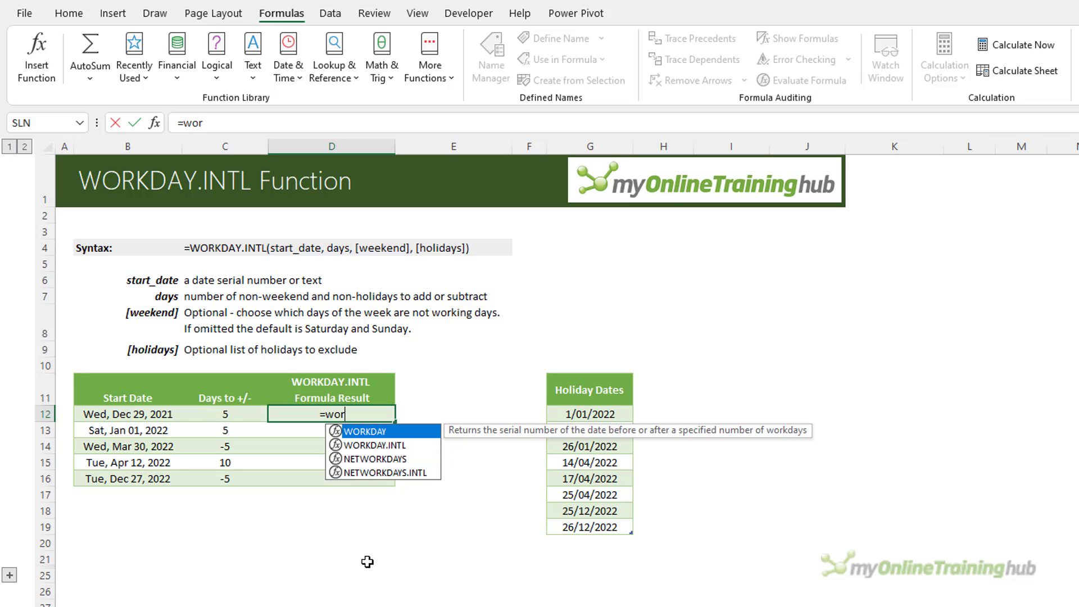
pyautogui.press('Down')
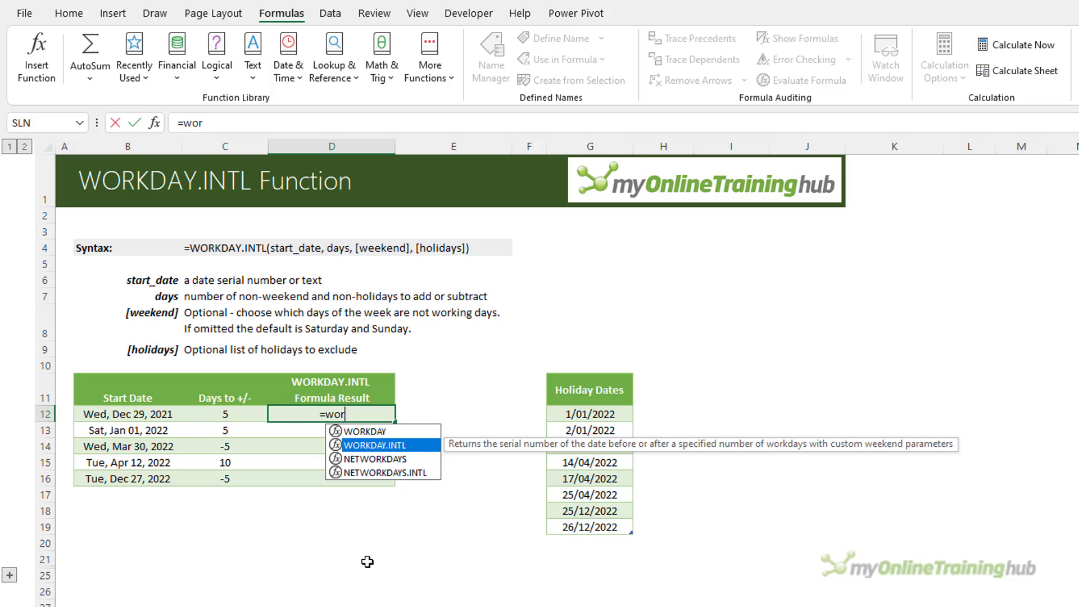
pyautogui.press('Tab')
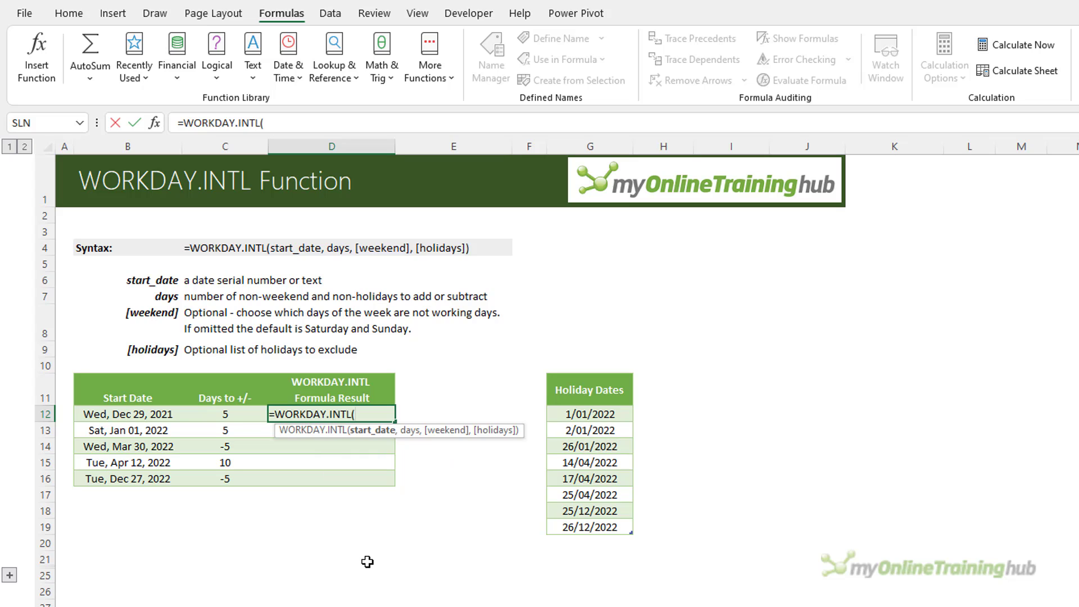
# - Supply B12, C12, weekend code 1 and the Holiday Dates column as the function's arguments
pyautogui.click(120, 412)
pyautogui.write(',')
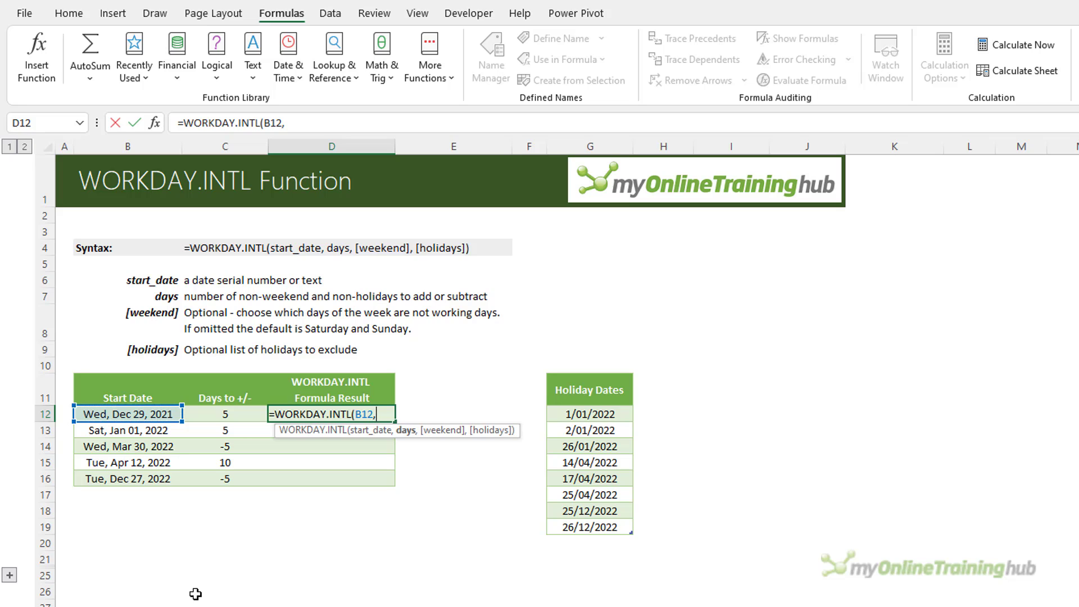
pyautogui.click(218, 417)
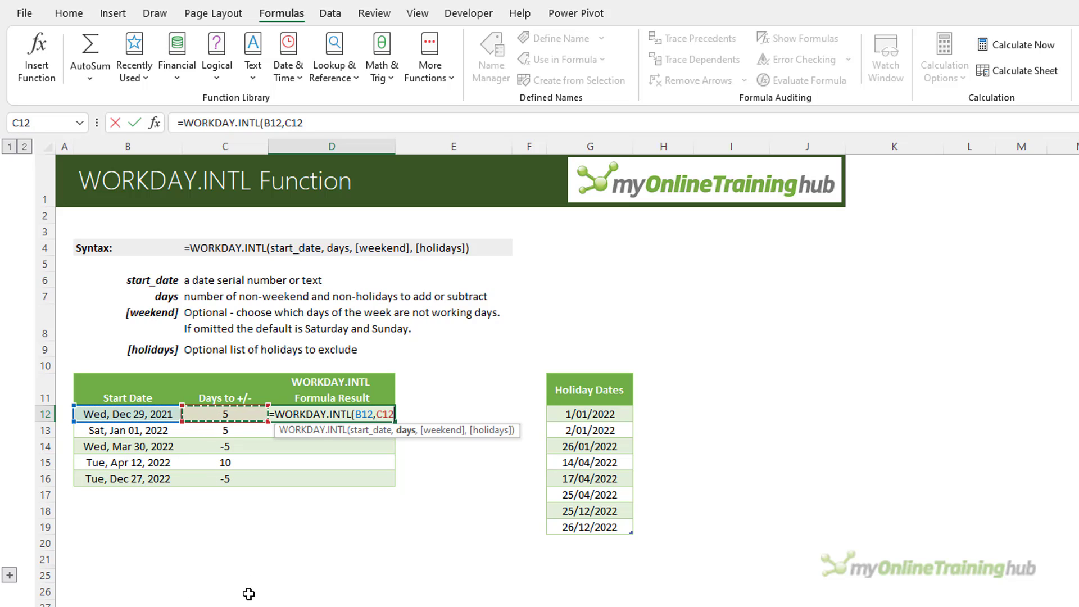
pyautogui.write(',')
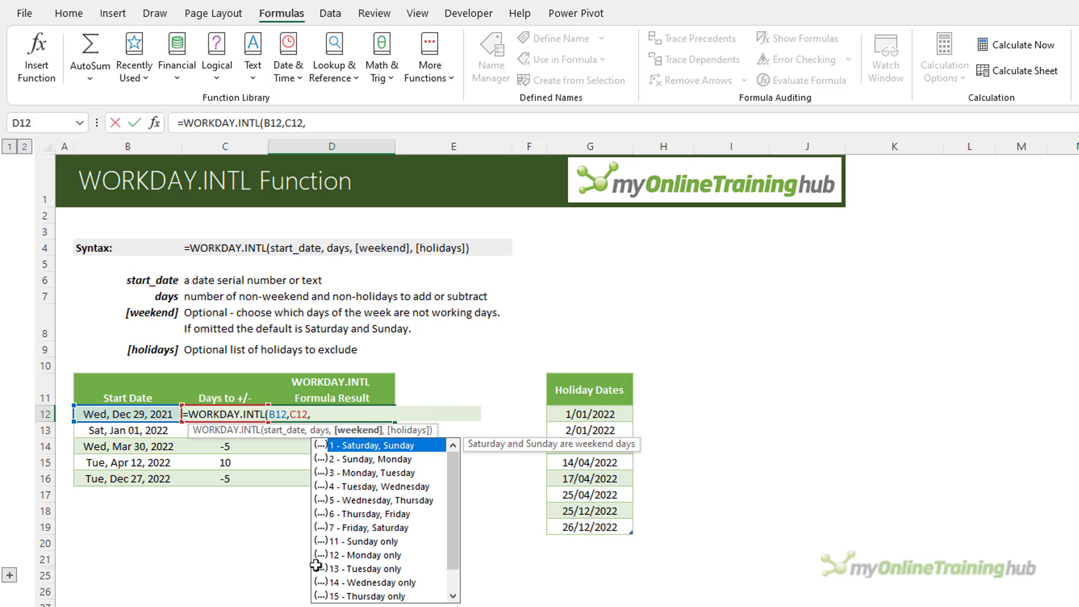
pyautogui.moveTo(457, 502); pyautogui.dragTo(456, 526)
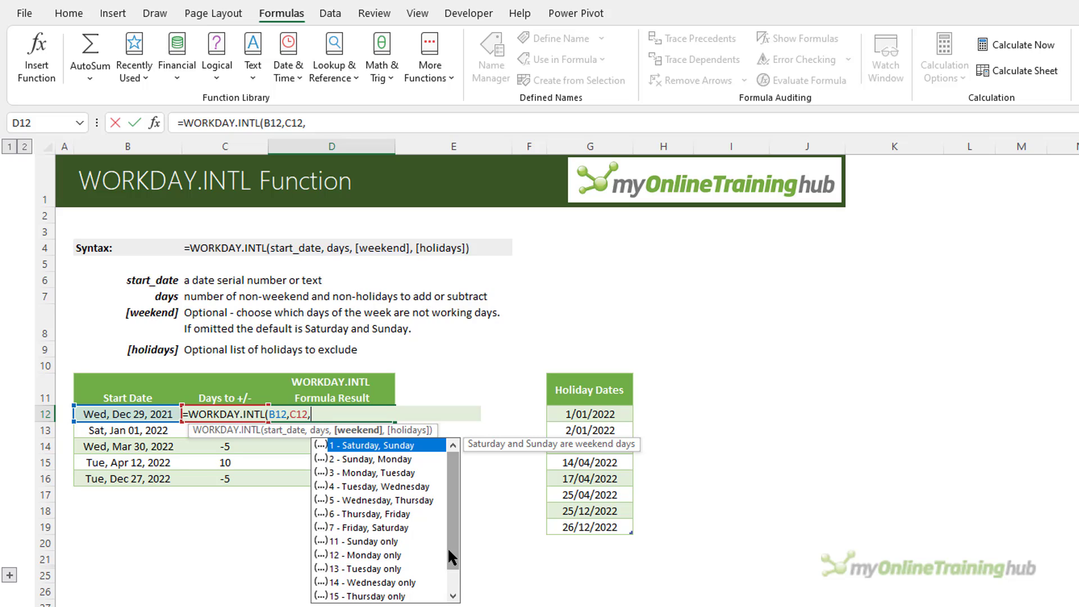
pyautogui.write('1,')
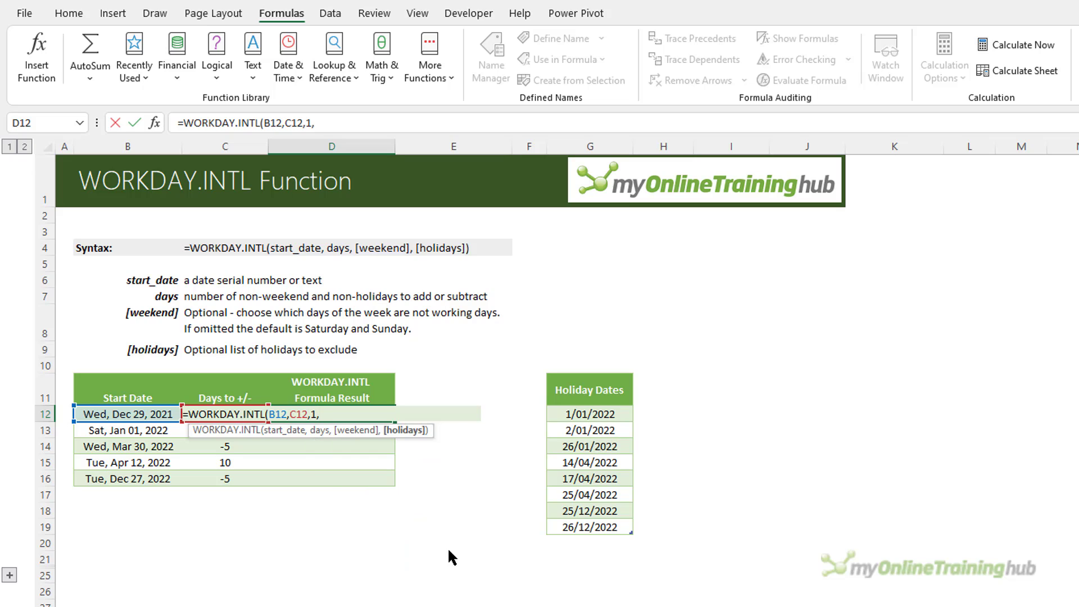
pyautogui.moveTo(567, 414); pyautogui.dragTo(587, 529)
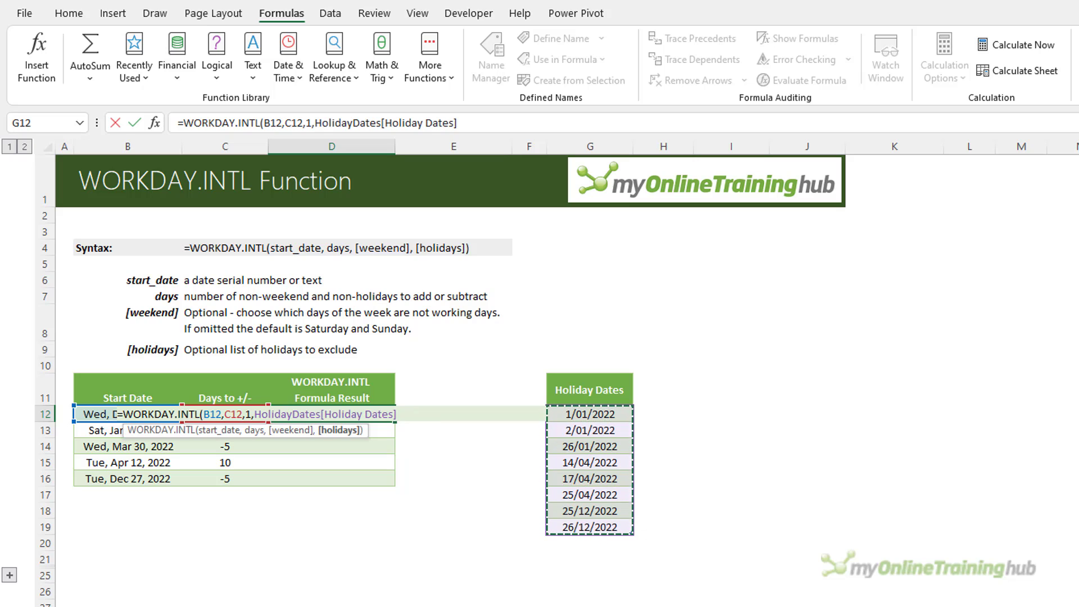
# - Close and commit the D12 formula, then fill it down to D16 (Jan 05 to Dec 19, 2022)
pyautogui.write(')')
pyautogui.press('Return')
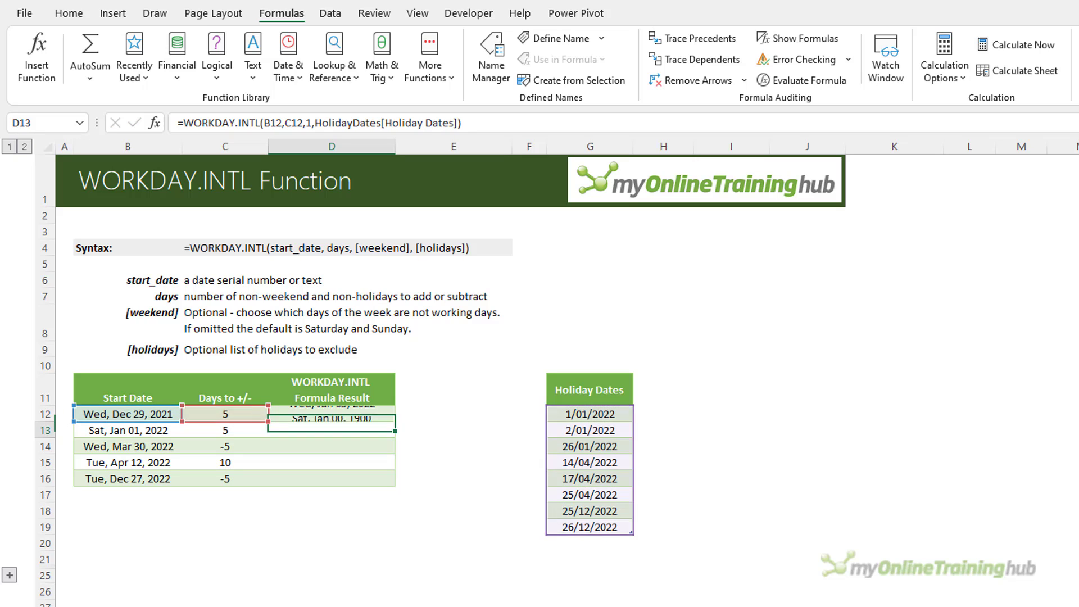
pyautogui.click(332, 414)
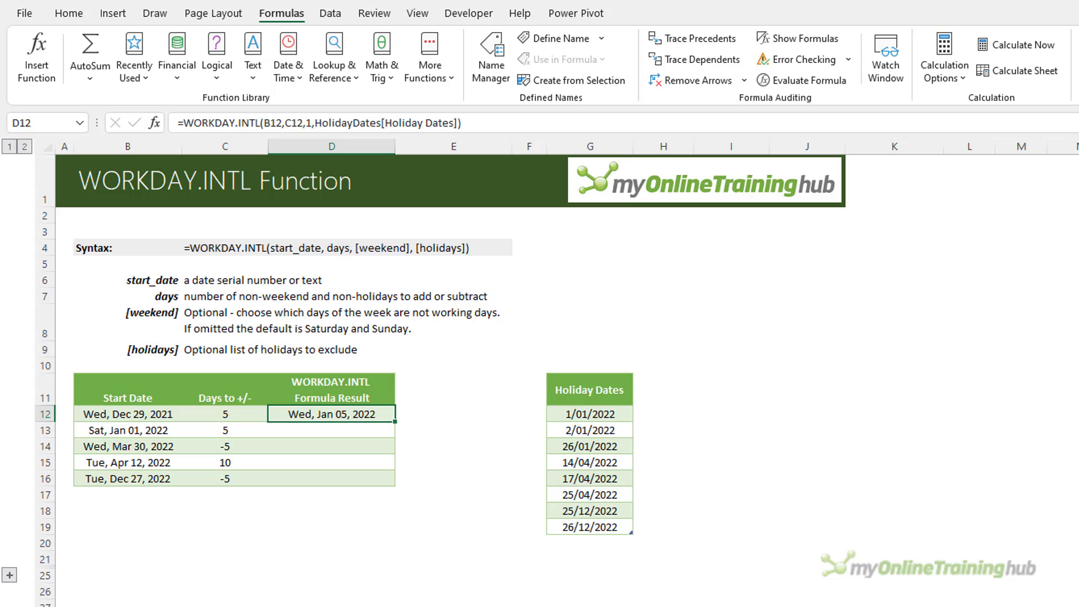
pyautogui.click(117, 422)
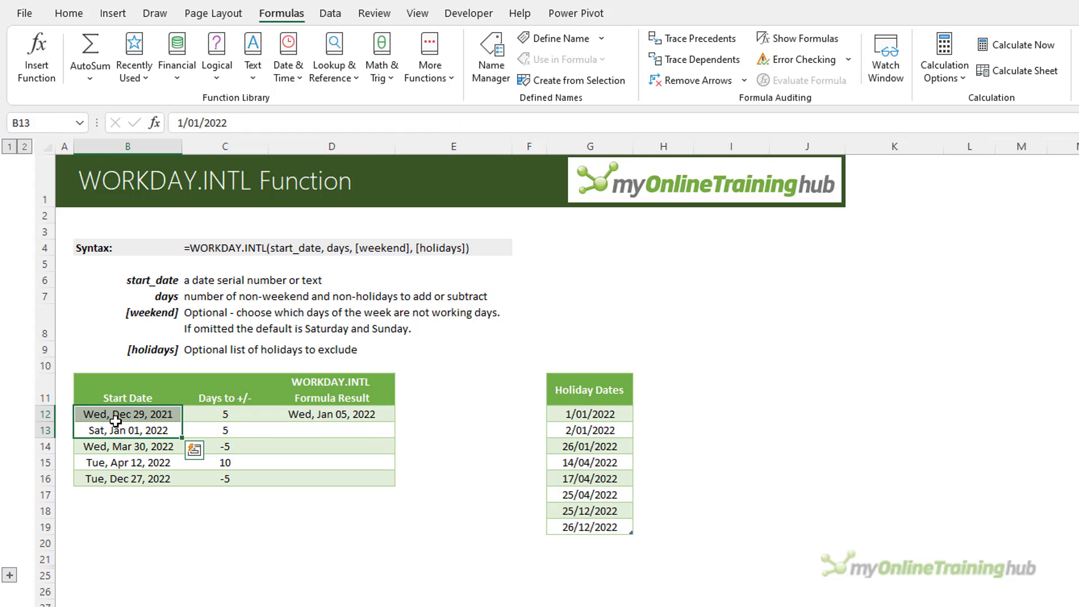
pyautogui.click(209, 413)
pyautogui.click(290, 416)
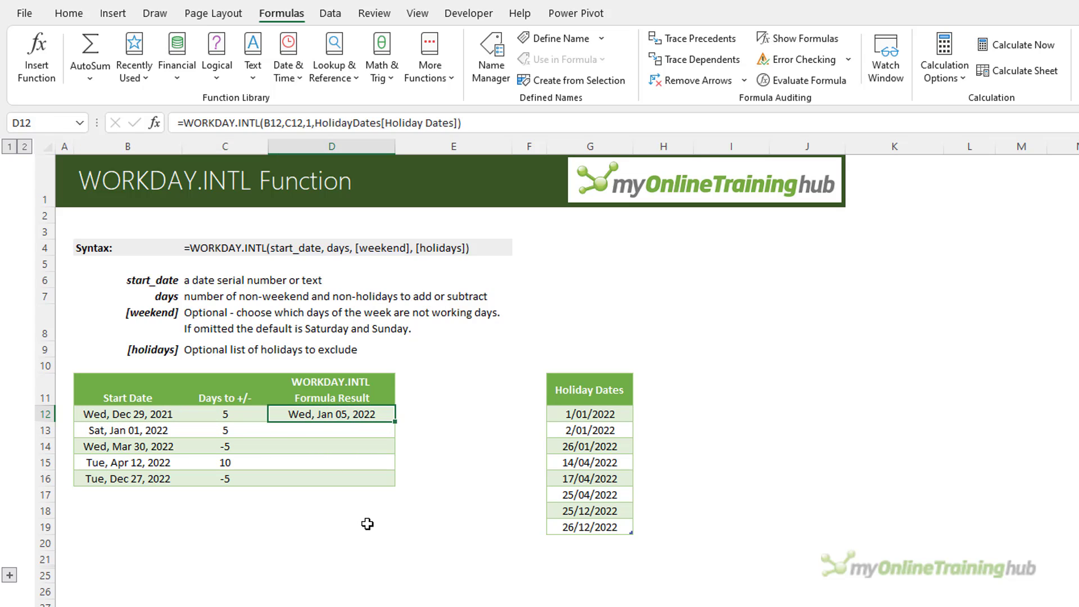
pyautogui.doubleClick(397, 422)
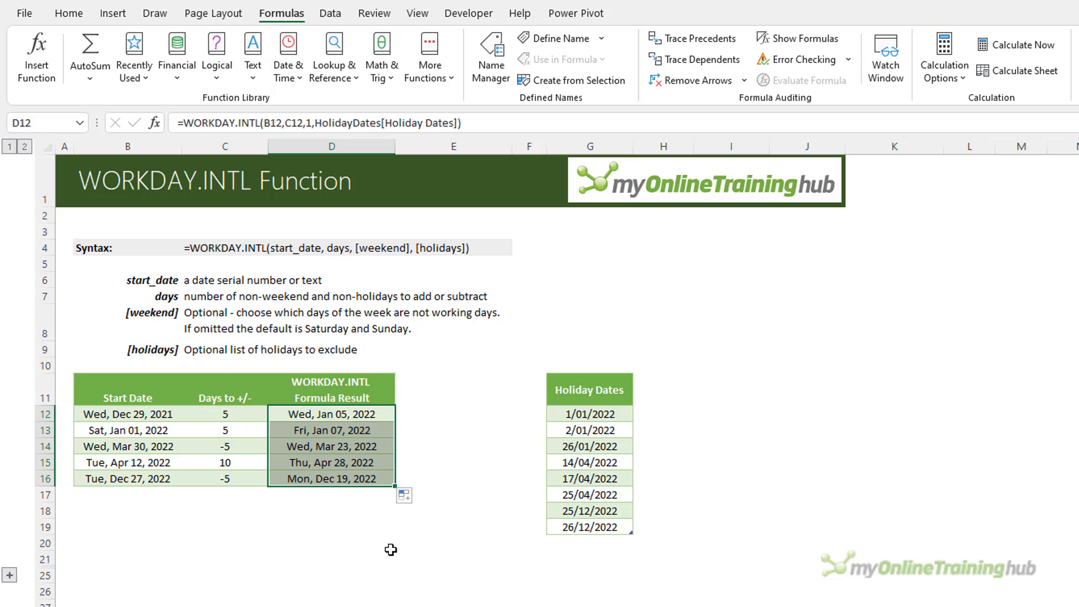
pyautogui.click(342, 481)
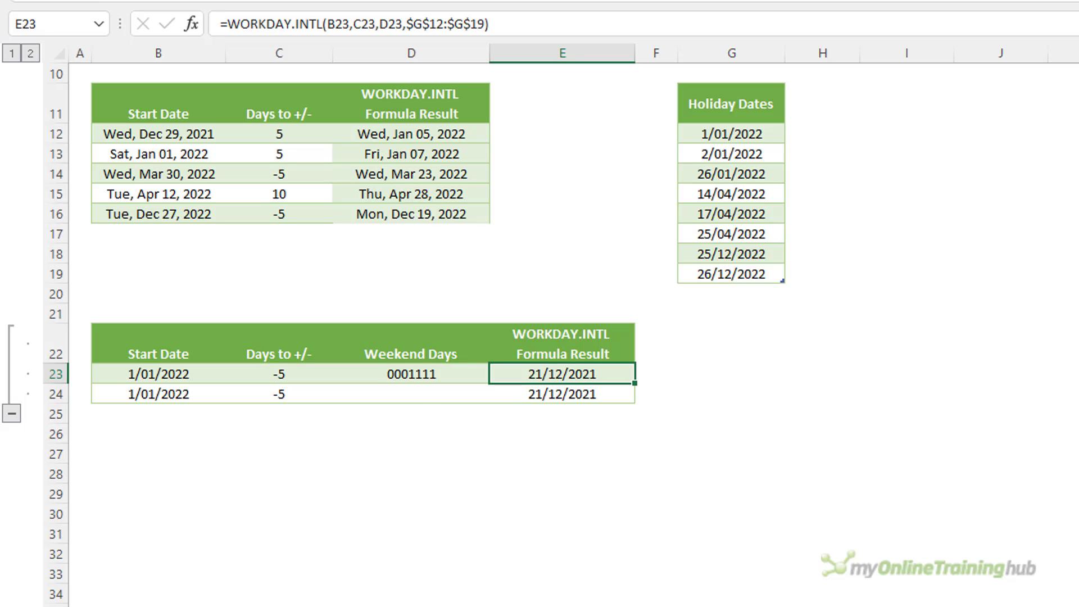
# - Commit E23's =WORKDAY.INTL(B23,C23,D23,$G$12:$G$19), then inspect E24's "0001111" weekend argument
pyautogui.click(418, 374)
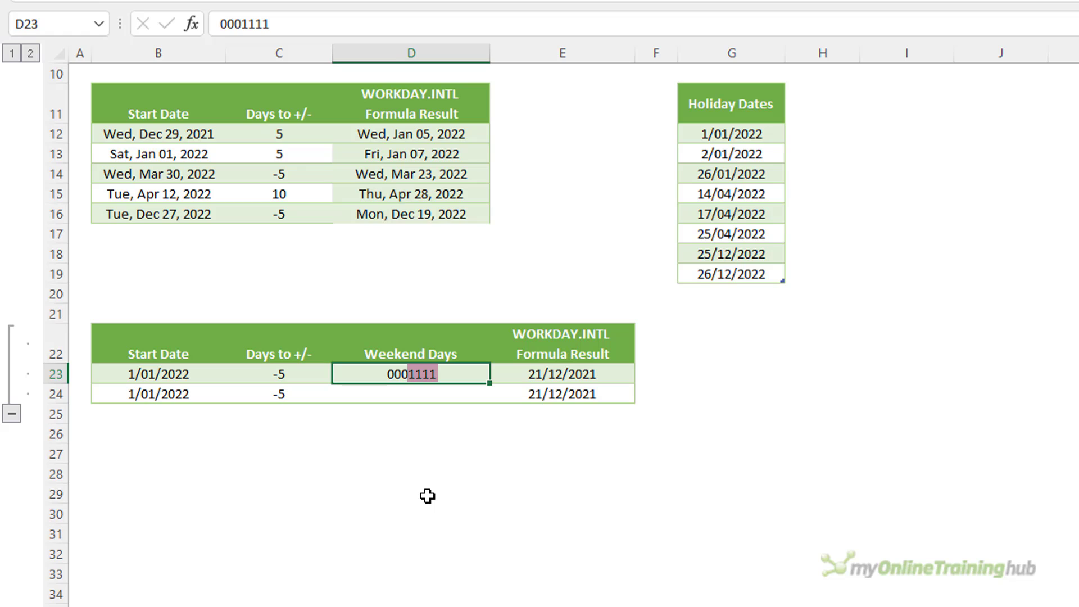
pyautogui.press('Right')
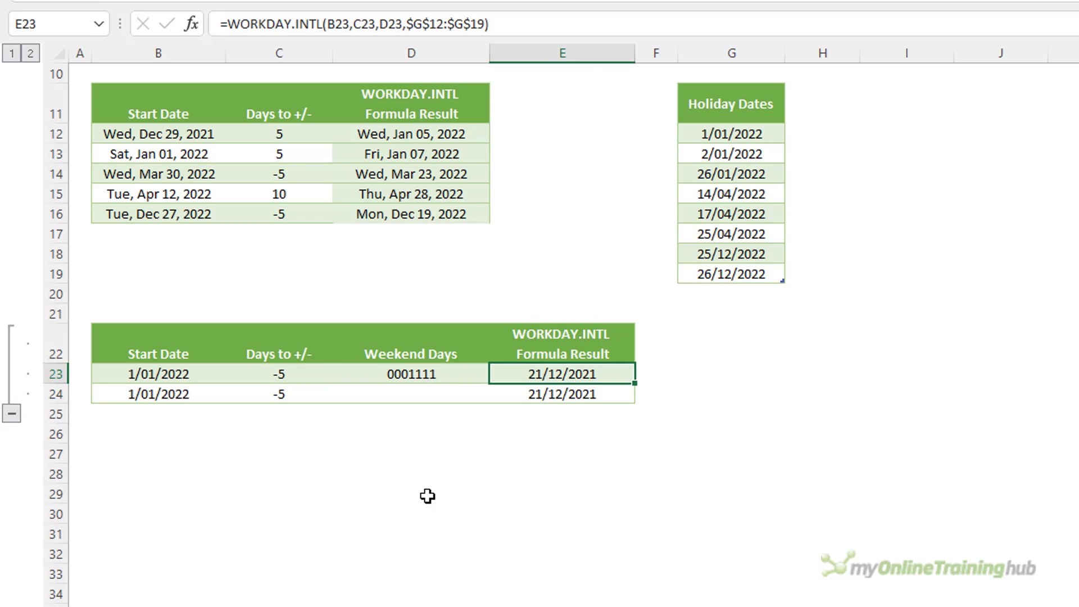
pyautogui.press('F2')
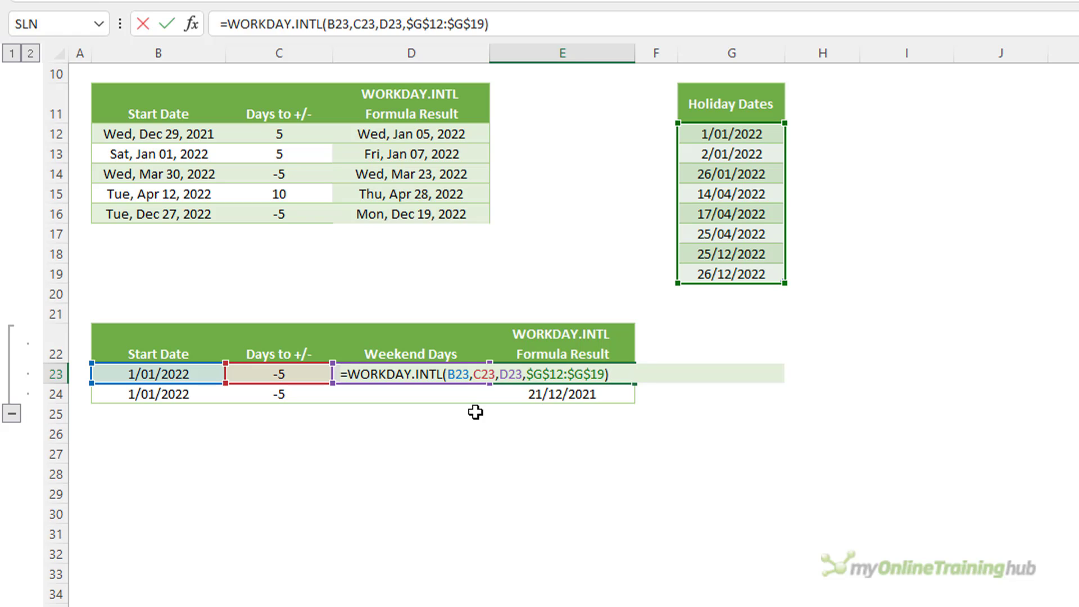
pyautogui.doubleClick(506, 374)
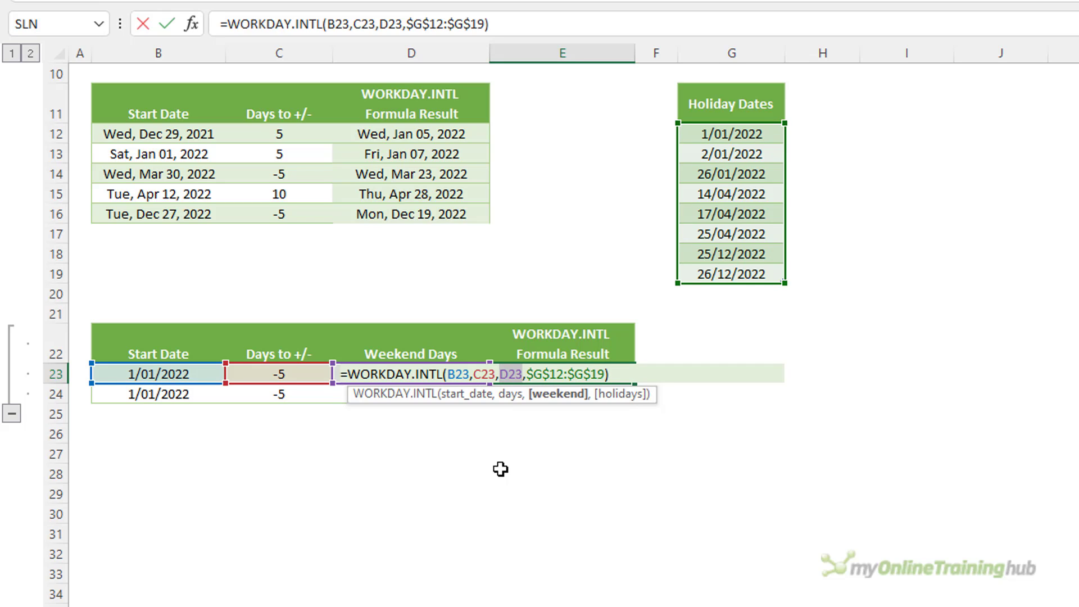
pyautogui.press('Escape')
pyautogui.click(470, 24)
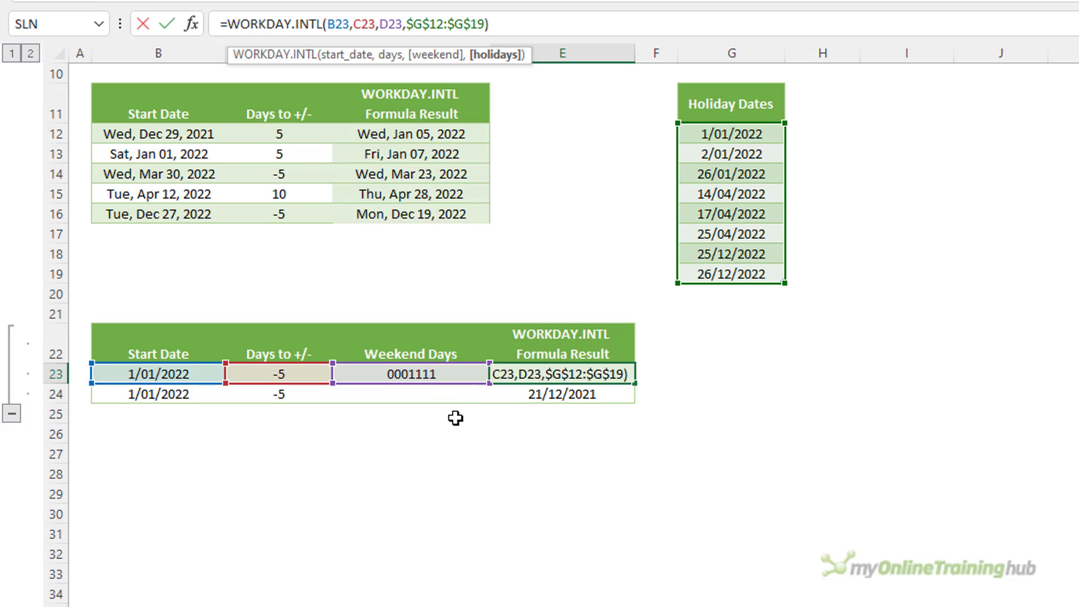
pyautogui.press('End')
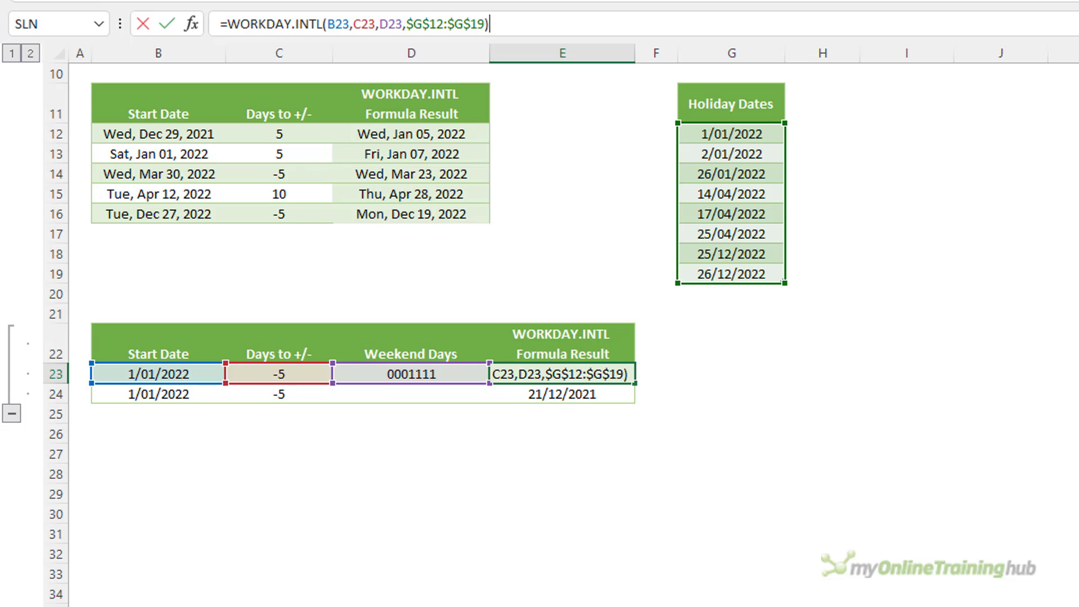
pyautogui.press('Return')
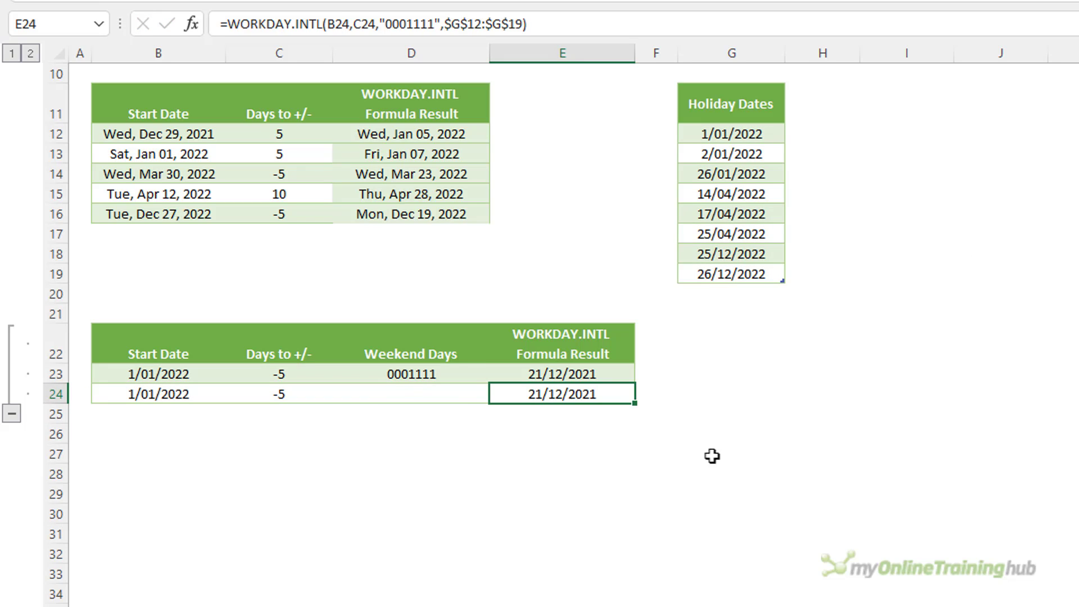
pyautogui.press('F2')
pyautogui.doubleClick(530, 394)
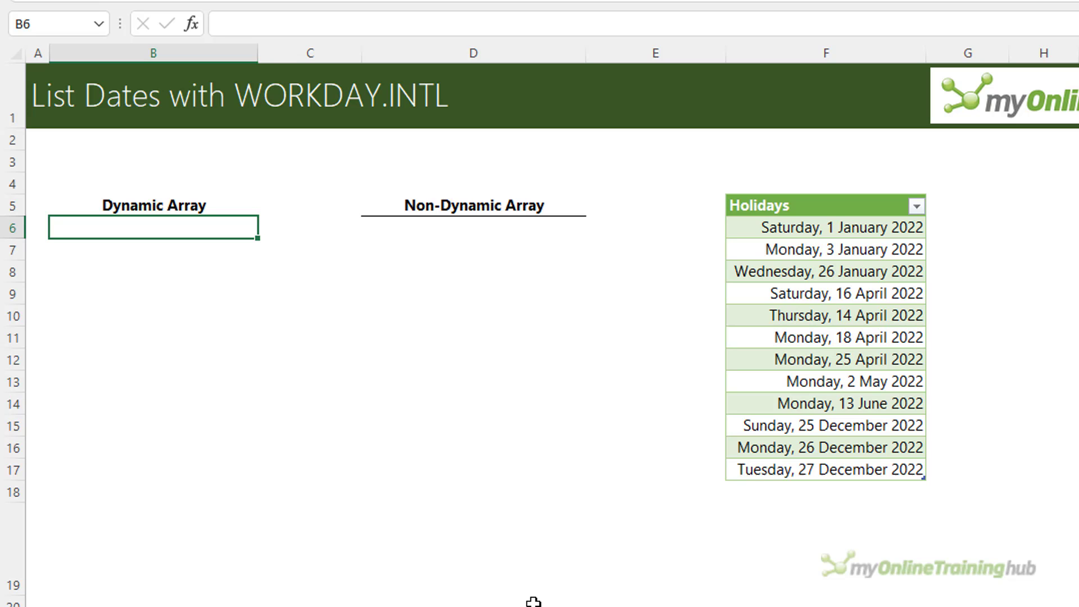
# - In B6 write =WORKDAY.INTL("1/01/2022",SEQUENCE(10),"0100011", …) using the Holidays table column as holidays
pyautogui.write('=work')
pyautogui.press('Down')
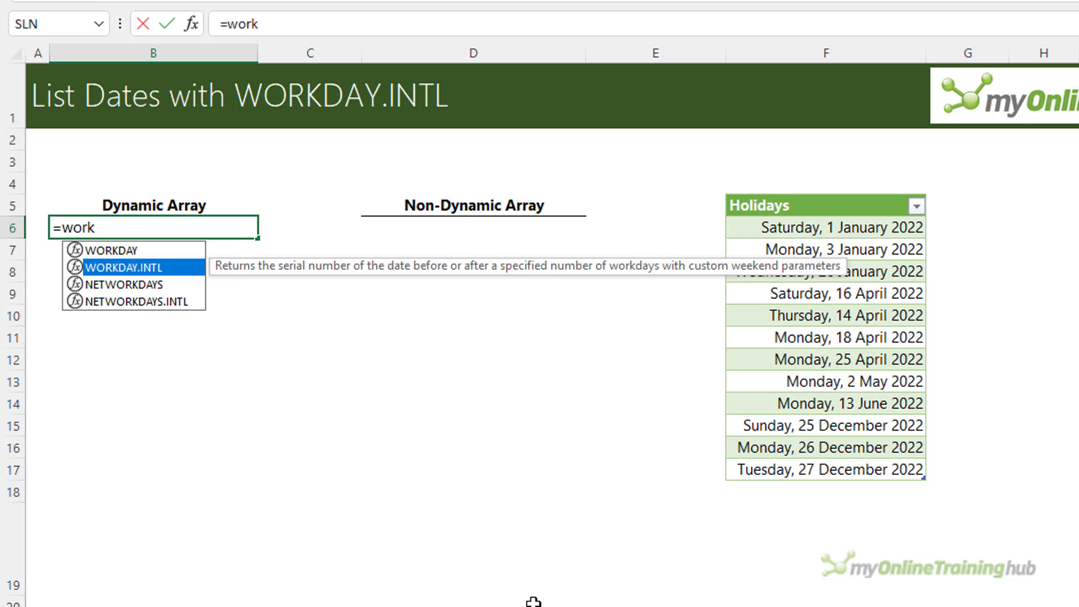
pyautogui.press('Tab')
pyautogui.write('"')
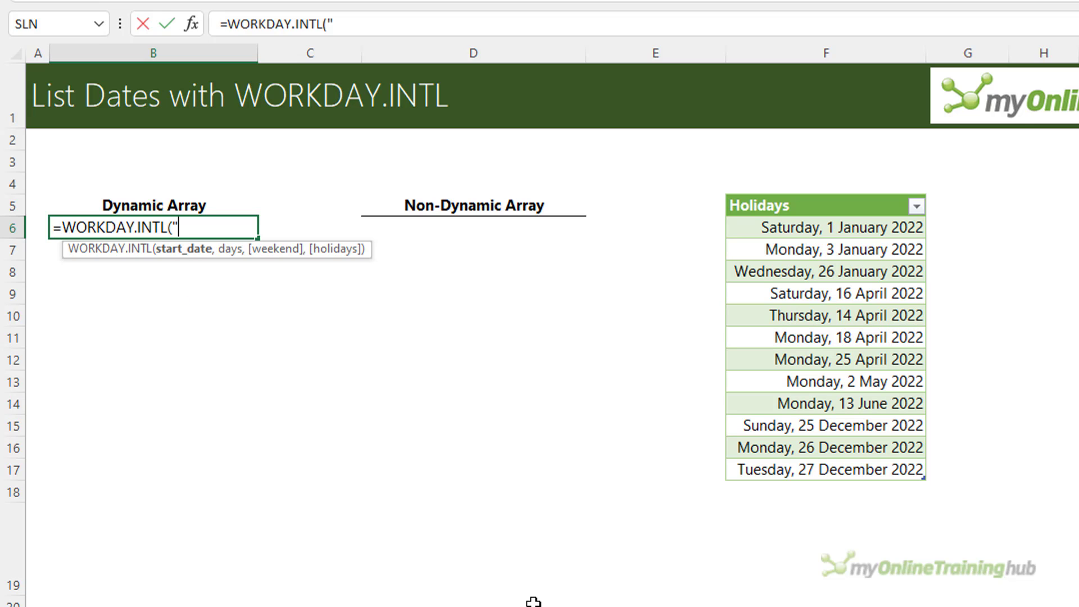
pyautogui.write('1/01/')
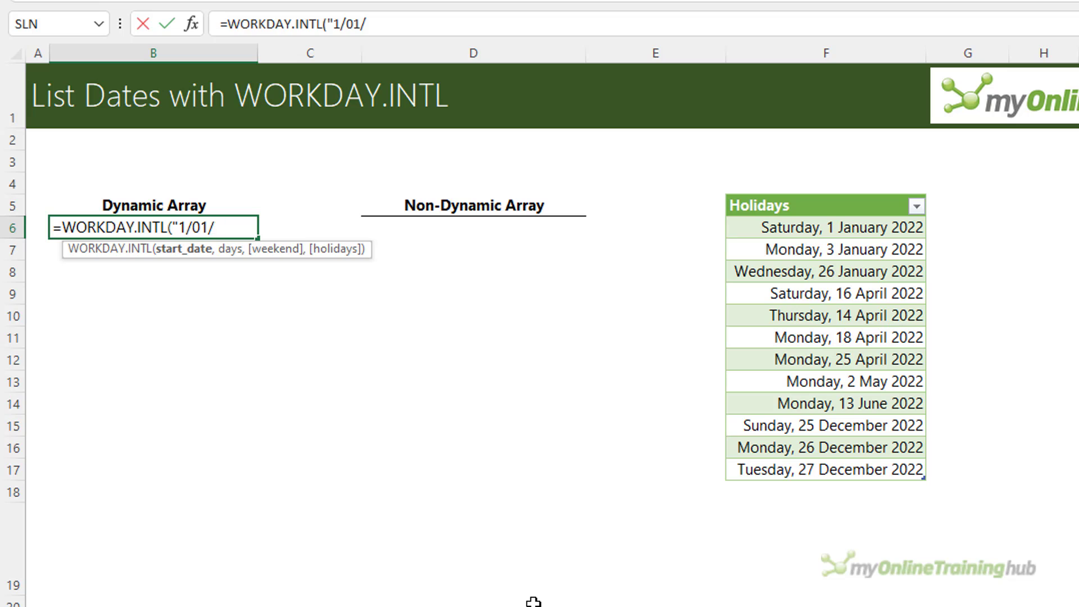
pyautogui.write('2022"')
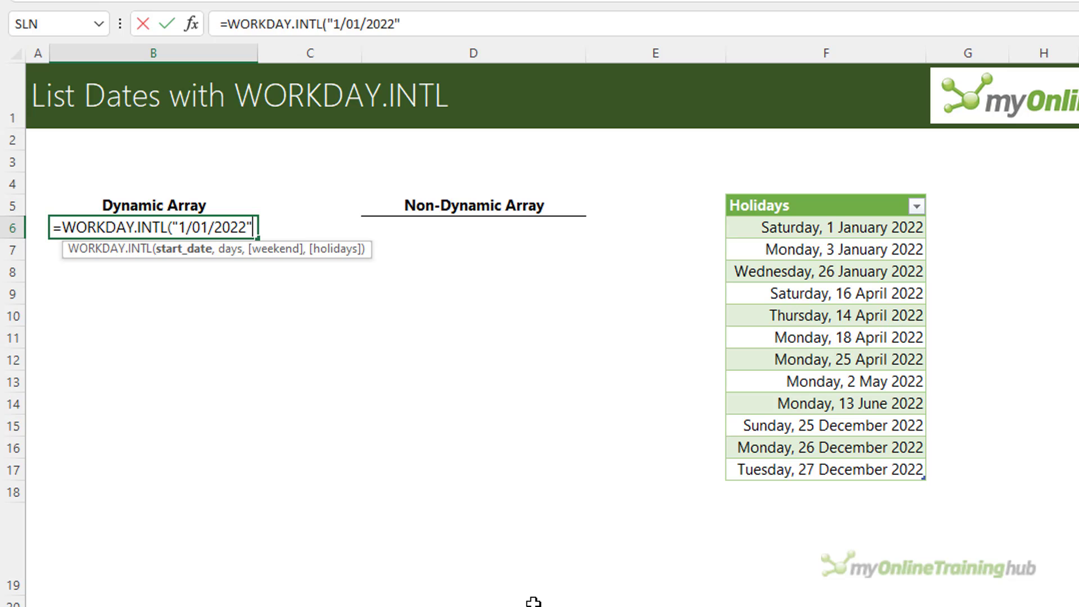
pyautogui.write(',')
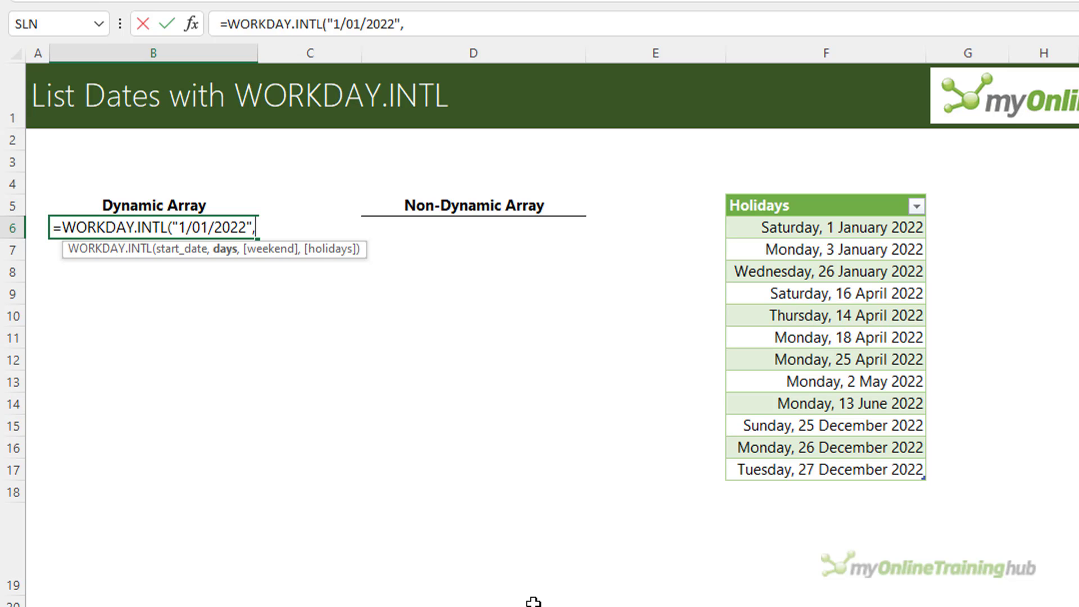
pyautogui.write('seq')
pyautogui.press('Tab')
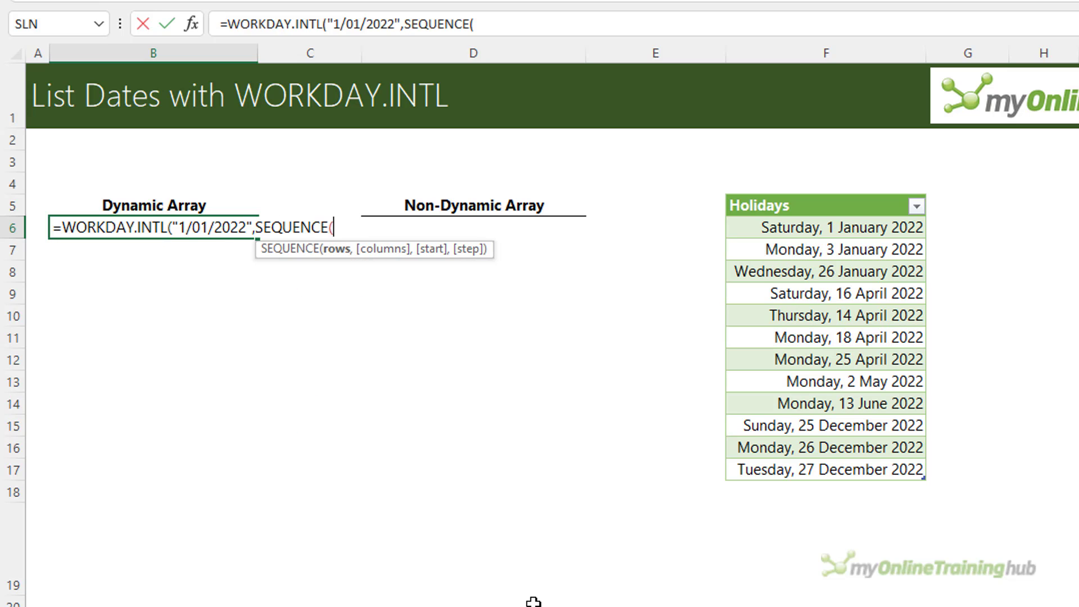
pyautogui.write('10)')
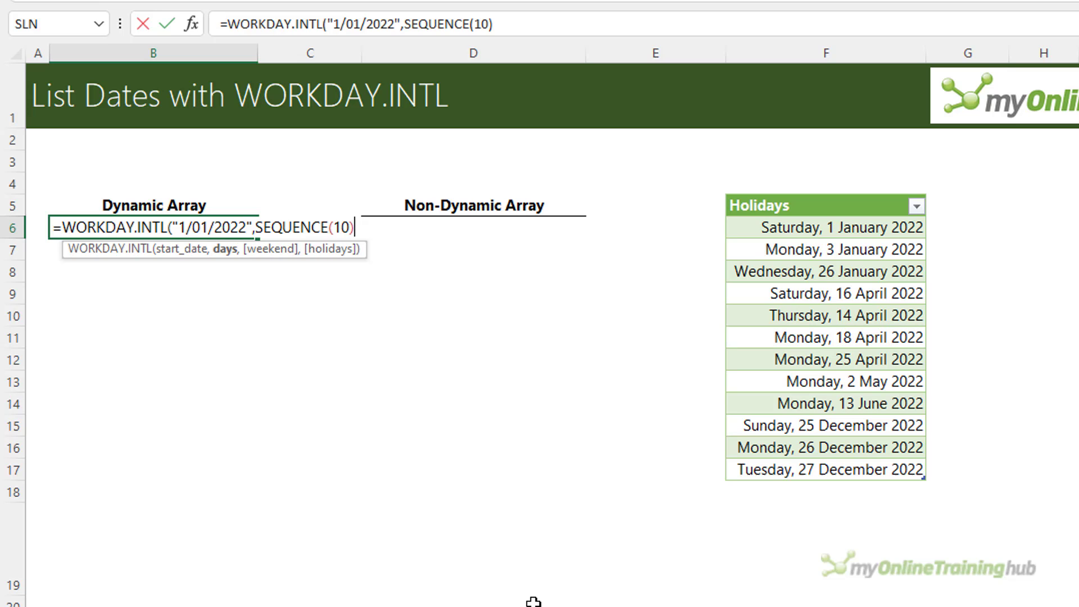
pyautogui.write(',')
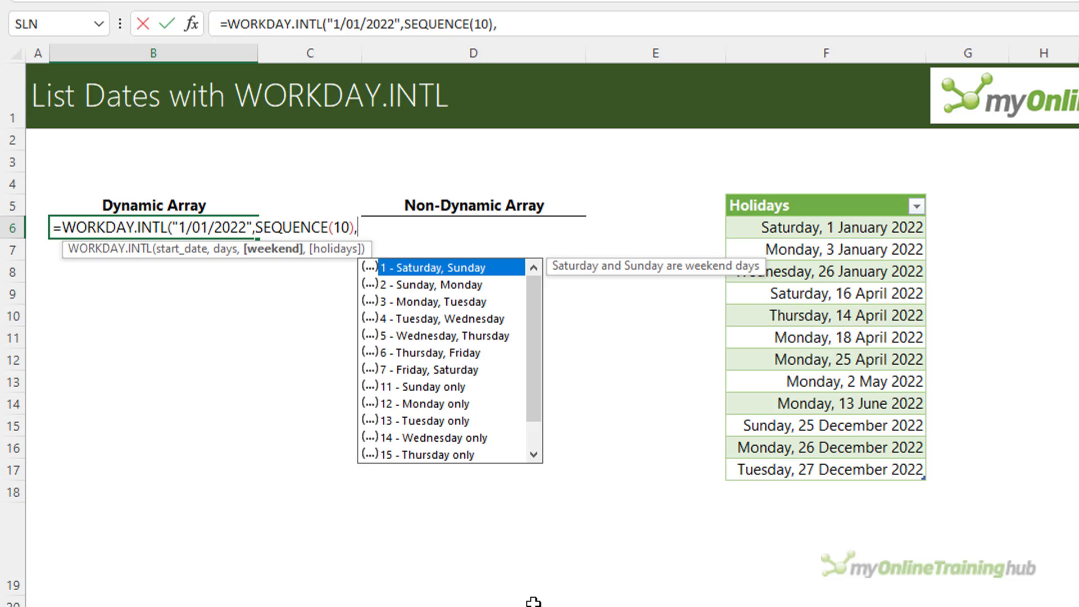
pyautogui.write('"01000')
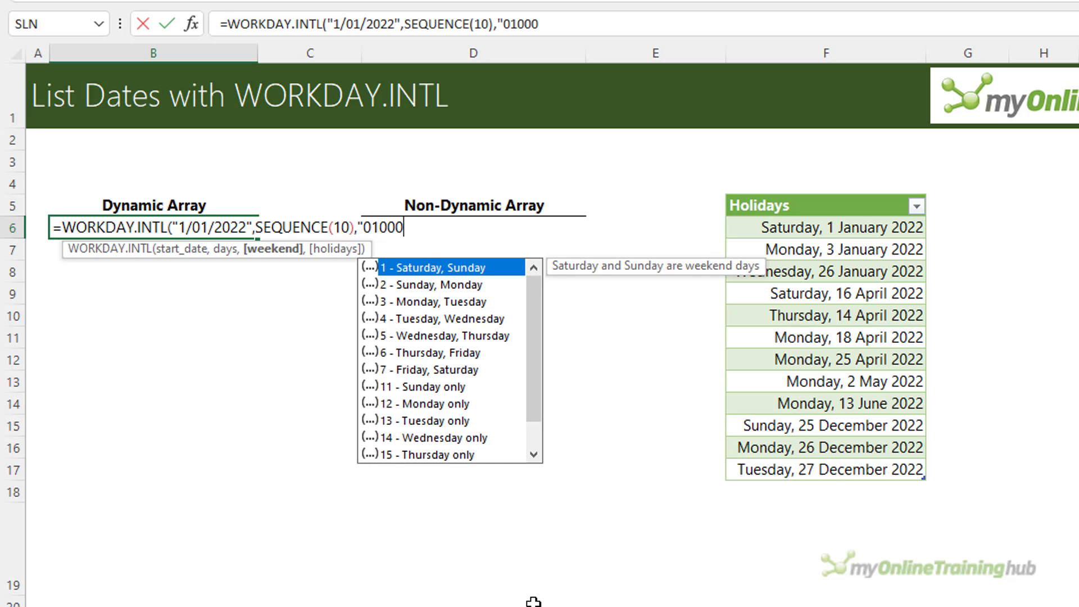
pyautogui.write('11",')
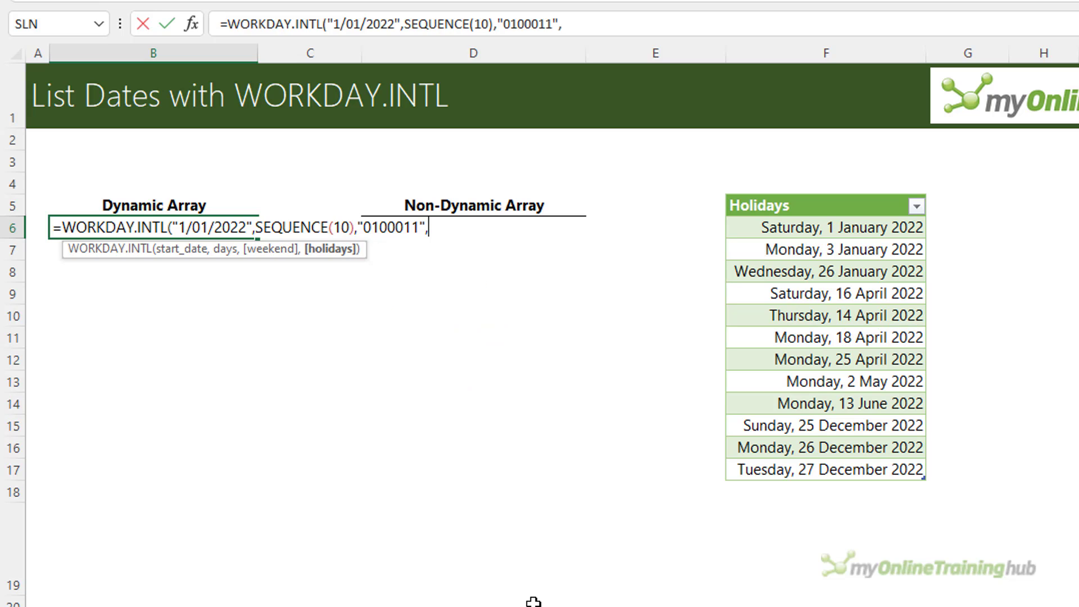
pyautogui.moveTo(891, 231); pyautogui.dragTo(884, 471)
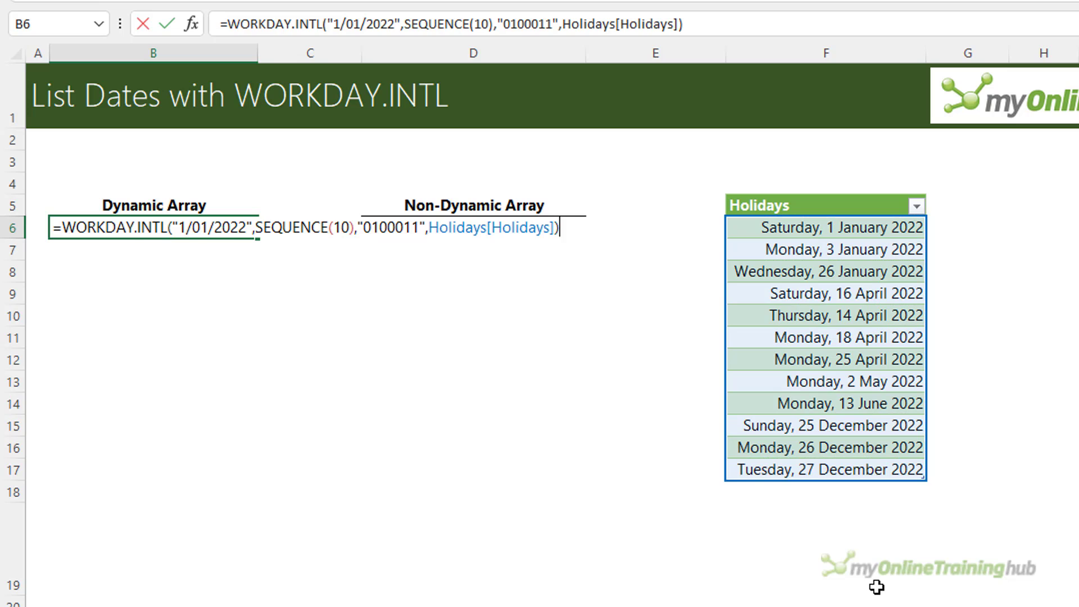
pyautogui.write(')')
# - Commit the B6 formula so ten workdays spill into B6:B15, then step through the dates
pyautogui.press('Return')
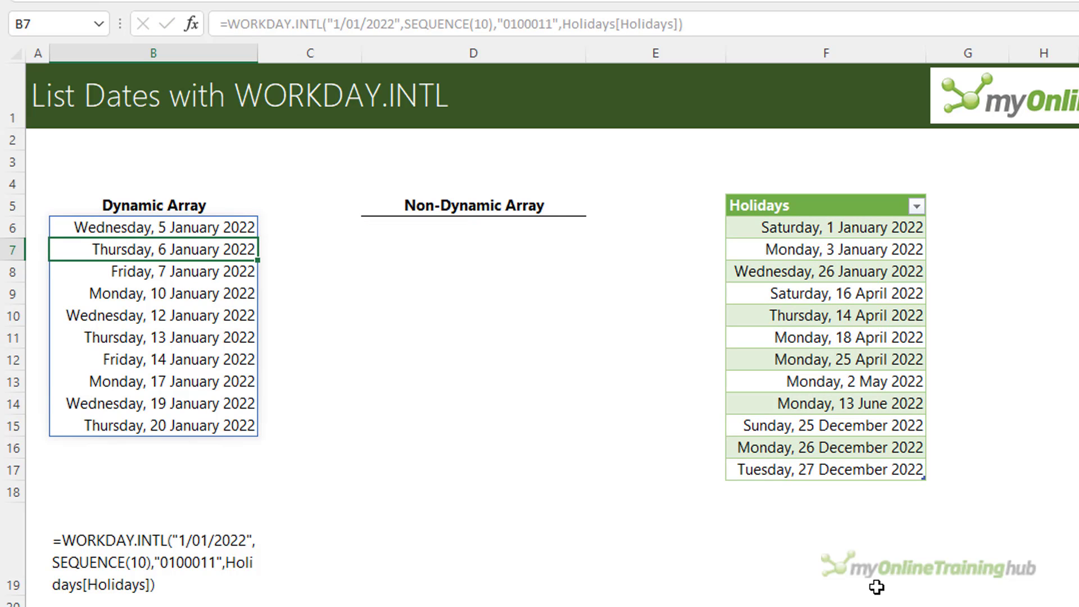
pyautogui.press('Up')
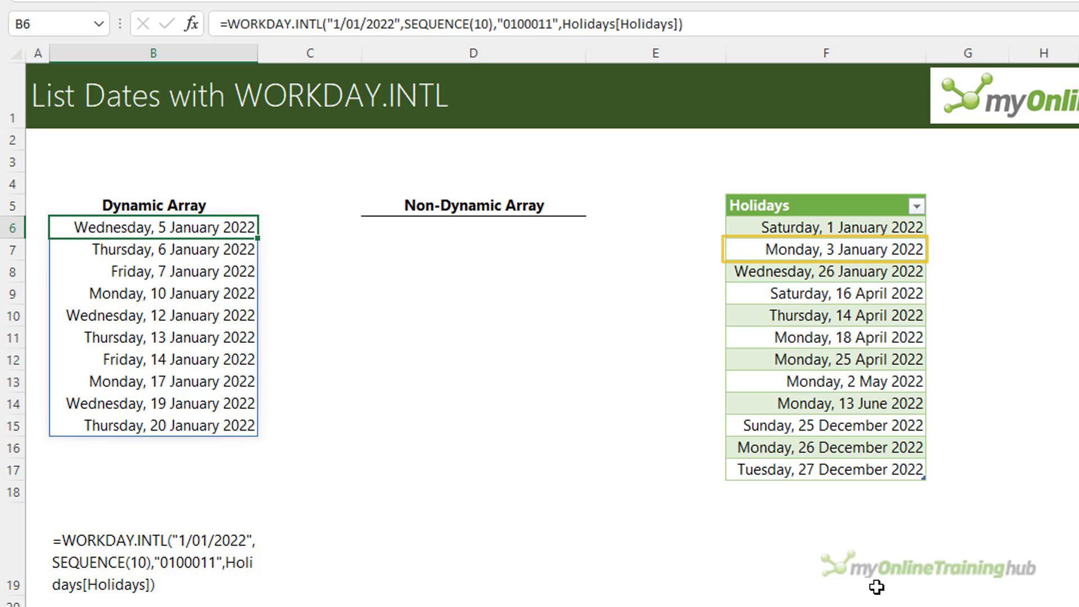
pyautogui.press('Down')
pyautogui.press('Down')
pyautogui.press('Down')
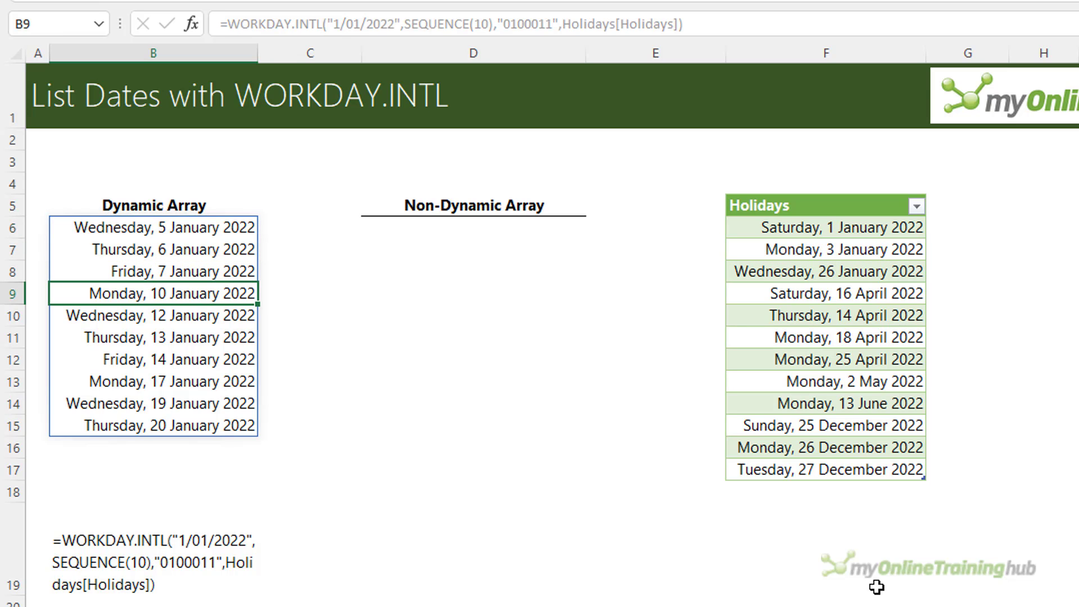
pyautogui.press('Down')
pyautogui.press('Down')
pyautogui.press('Down')
pyautogui.press('Down')
pyautogui.press('Down')
pyautogui.press('Down')
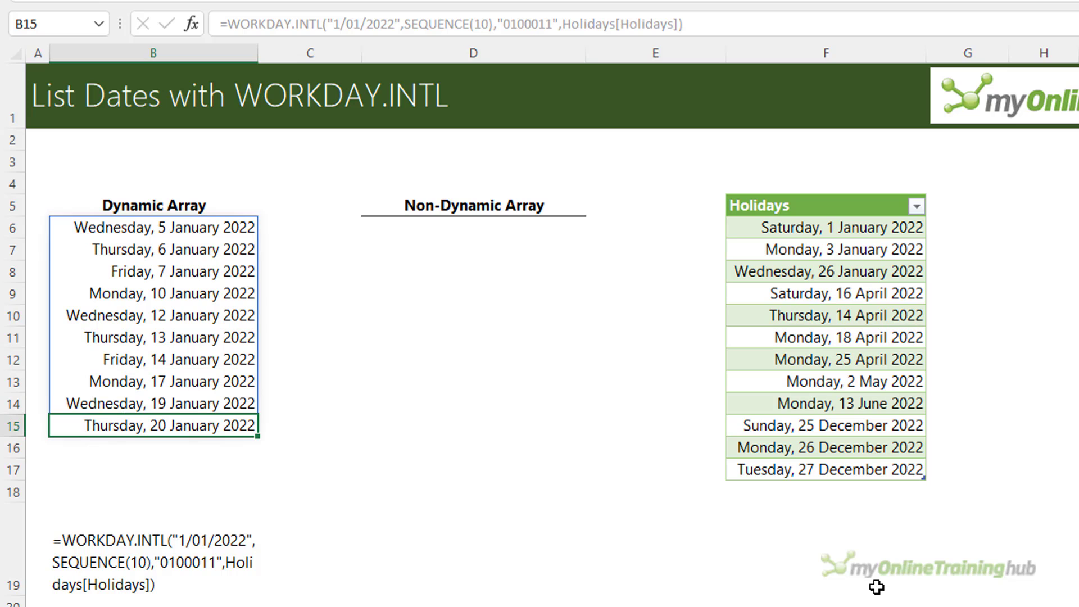
# - Break B6's WORKDAY.INTL formula onto four lines, one per argument, and check its text in B19
pyautogui.click(106, 224)
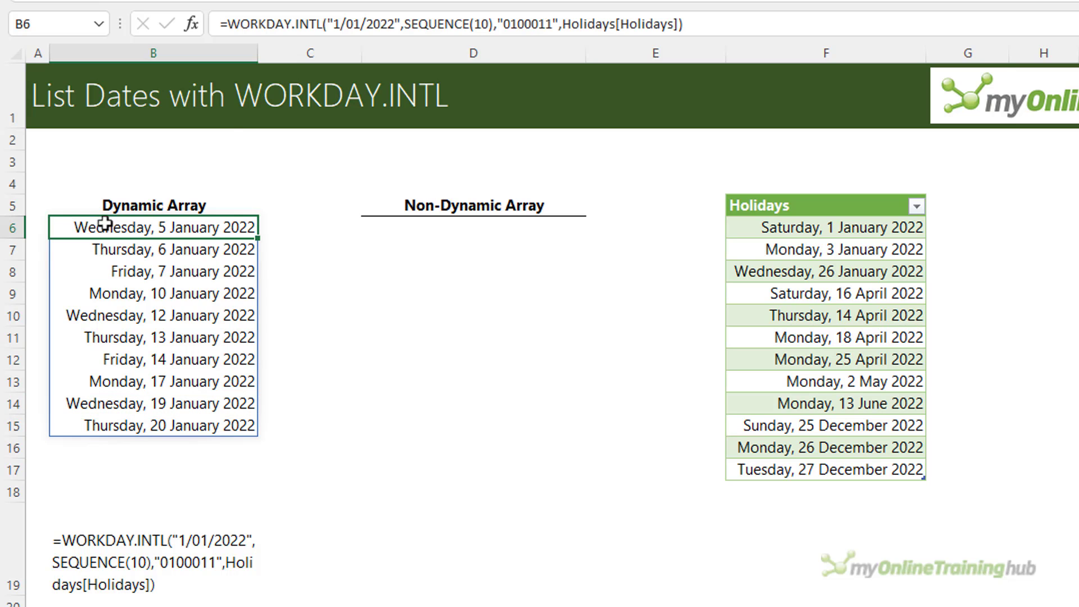
pyautogui.click(404, 26)
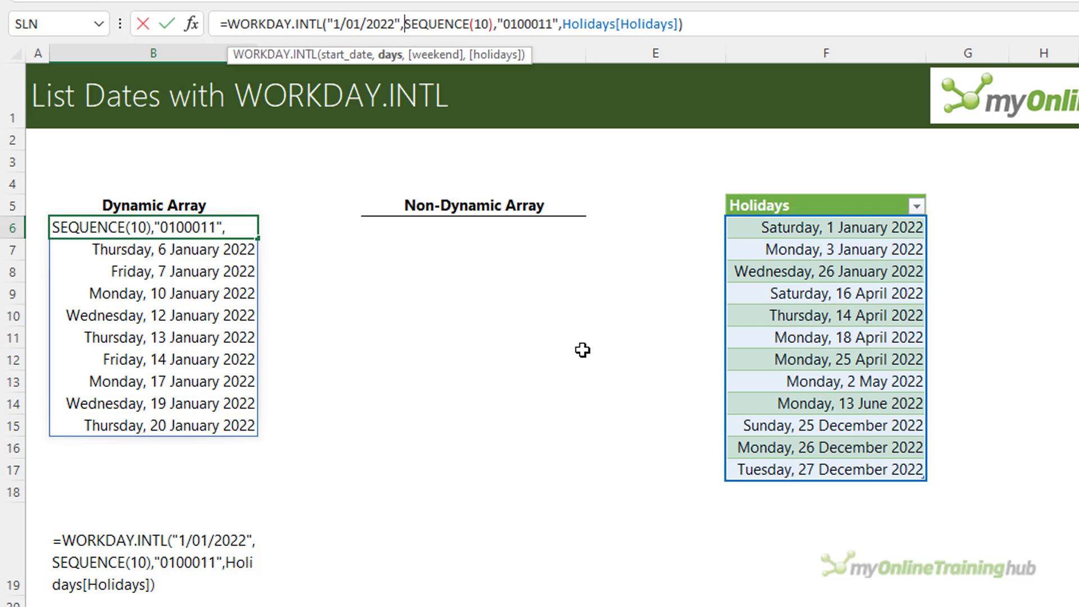
pyautogui.hotkey('alt', 'Return')
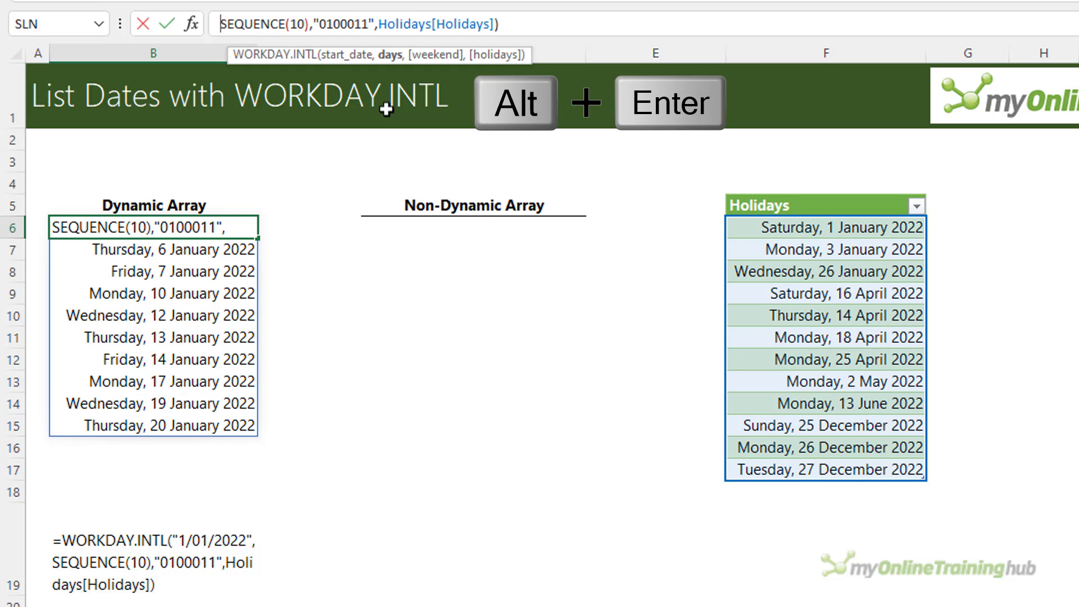
pyautogui.click(313, 23)
pyautogui.hotkey('alt', 'Return')
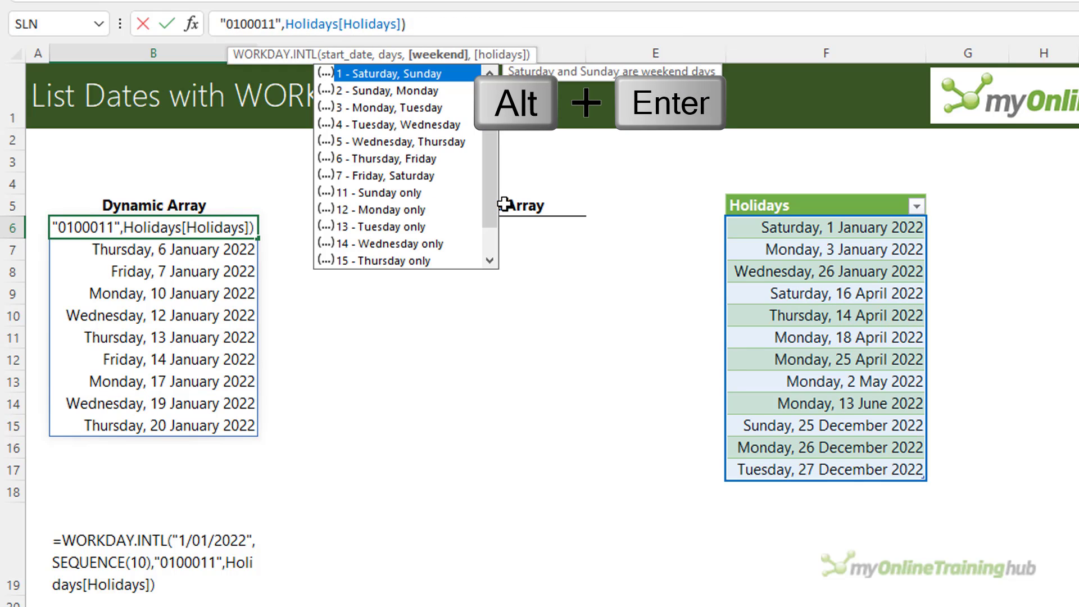
pyautogui.click(285, 24)
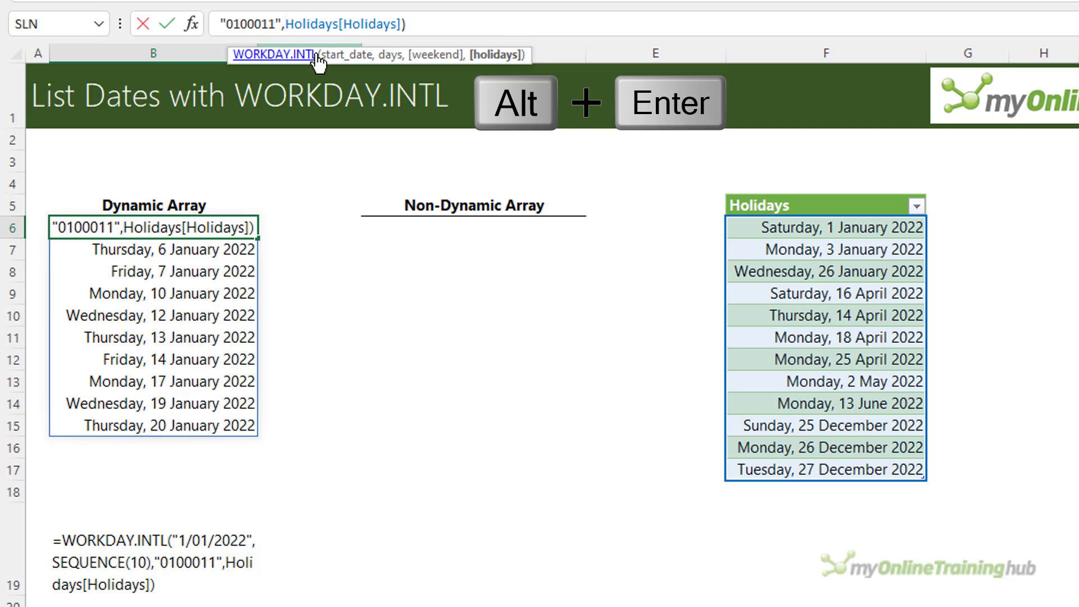
pyautogui.hotkey('alt', 'Return')
pyautogui.press('Return')
pyautogui.click(225, 509)
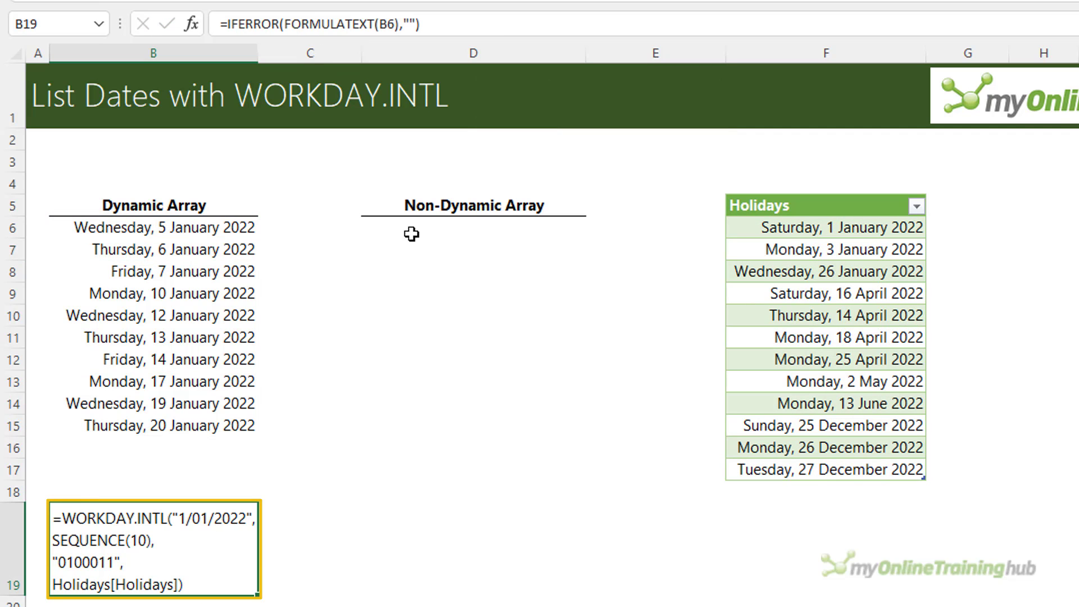
pyautogui.click(411, 233)
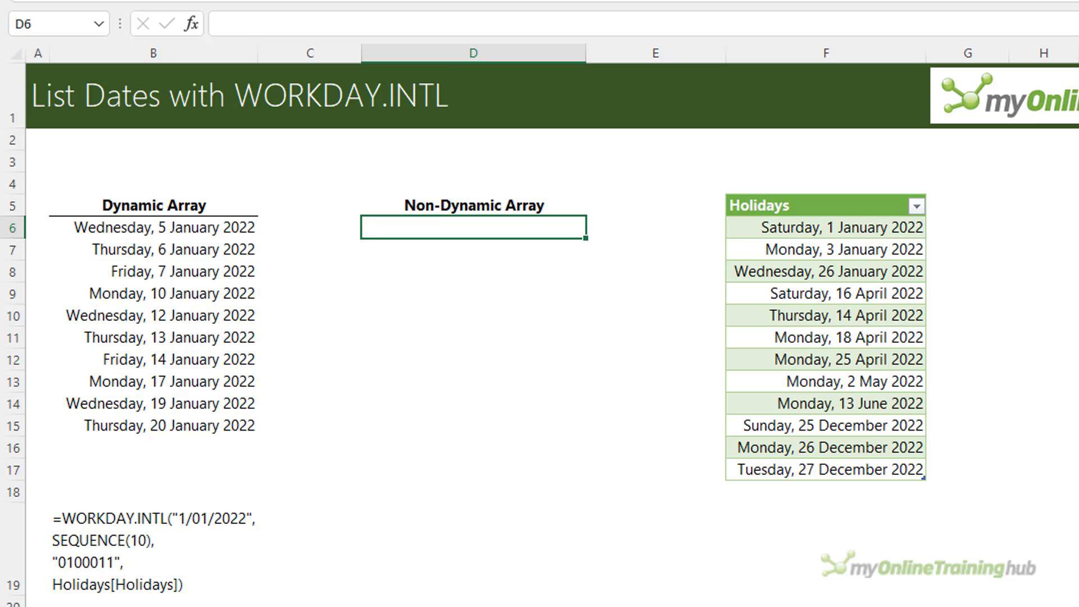
# - Enter {=WORKDAY.INTL("1/01/2022",ROW(1:10),"0100011",F6:F17)} as a Ctrl+Shift+Enter array formula in D6:D15
pyautogui.keyDown('shift'); pyautogui.click(437, 425); pyautogui.keyUp('shift')
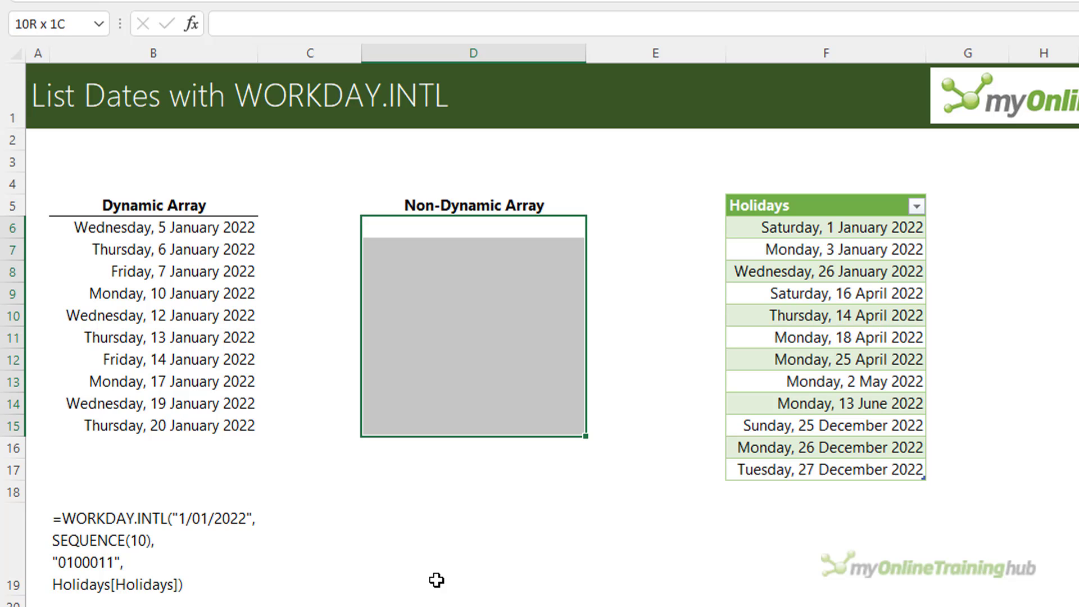
pyautogui.write('=work')
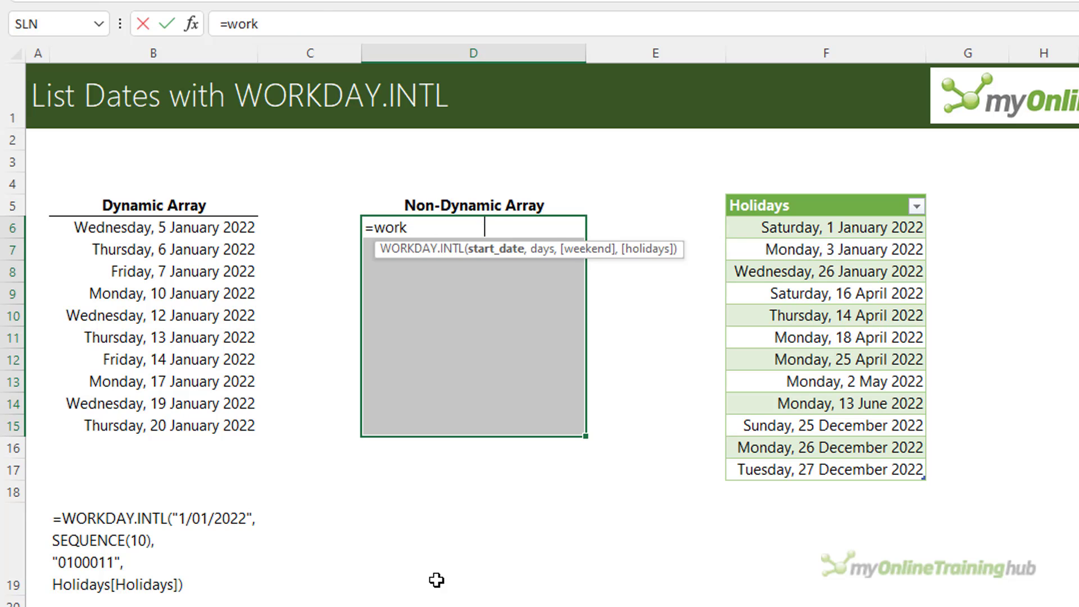
pyautogui.press('Tab')
pyautogui.write('"1/')
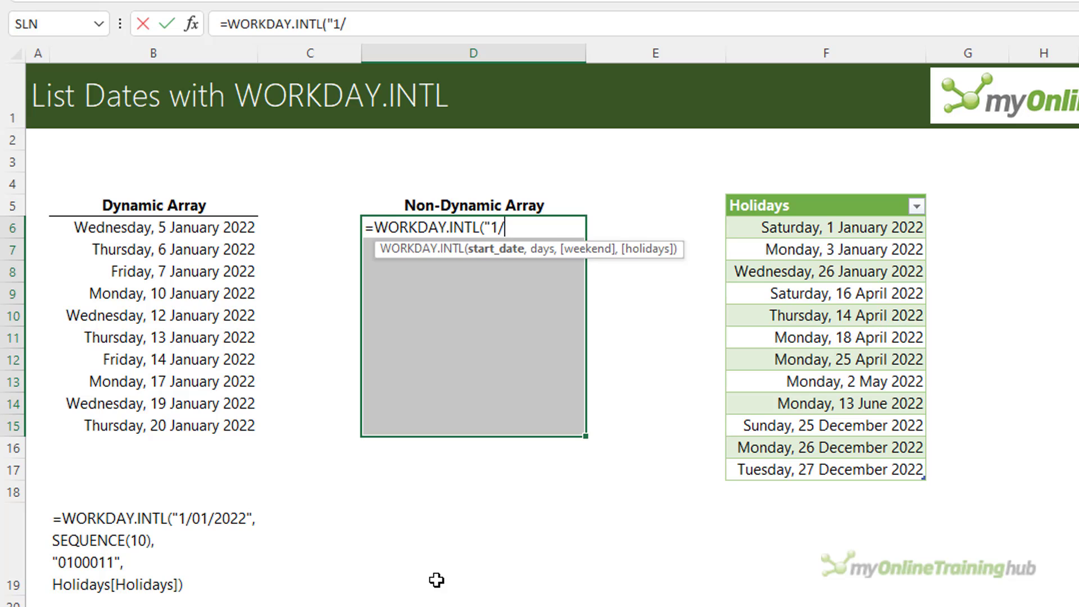
pyautogui.write('01/2022')
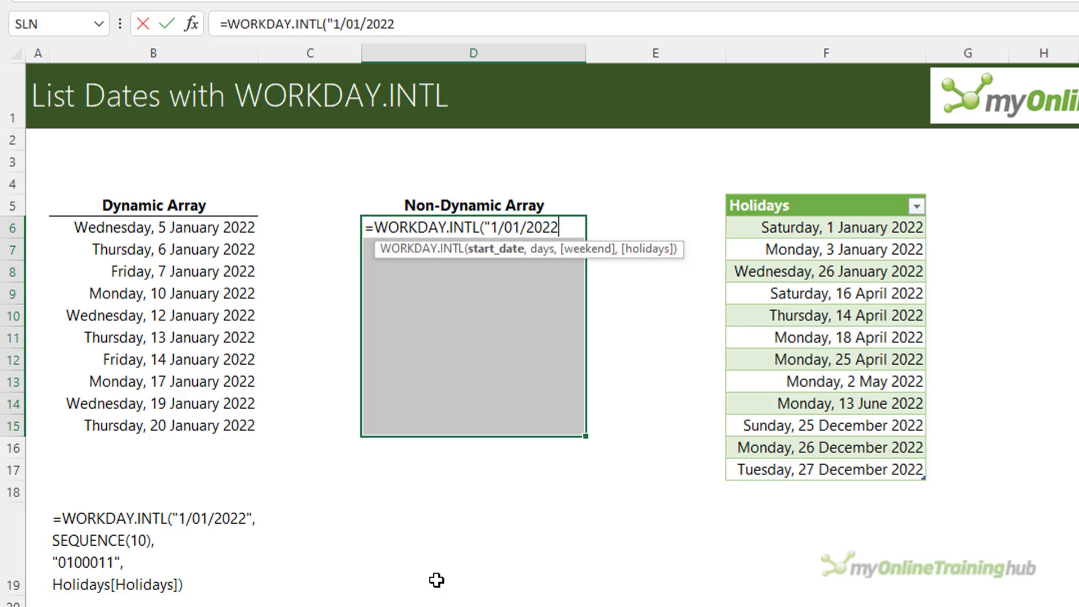
pyautogui.write('",')
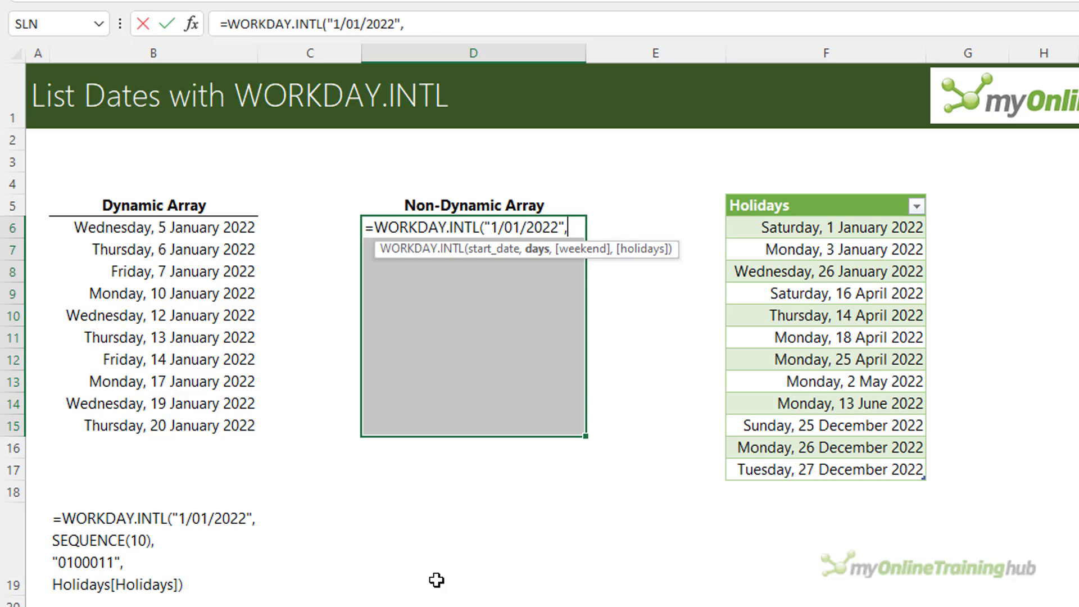
pyautogui.write('ROW(')
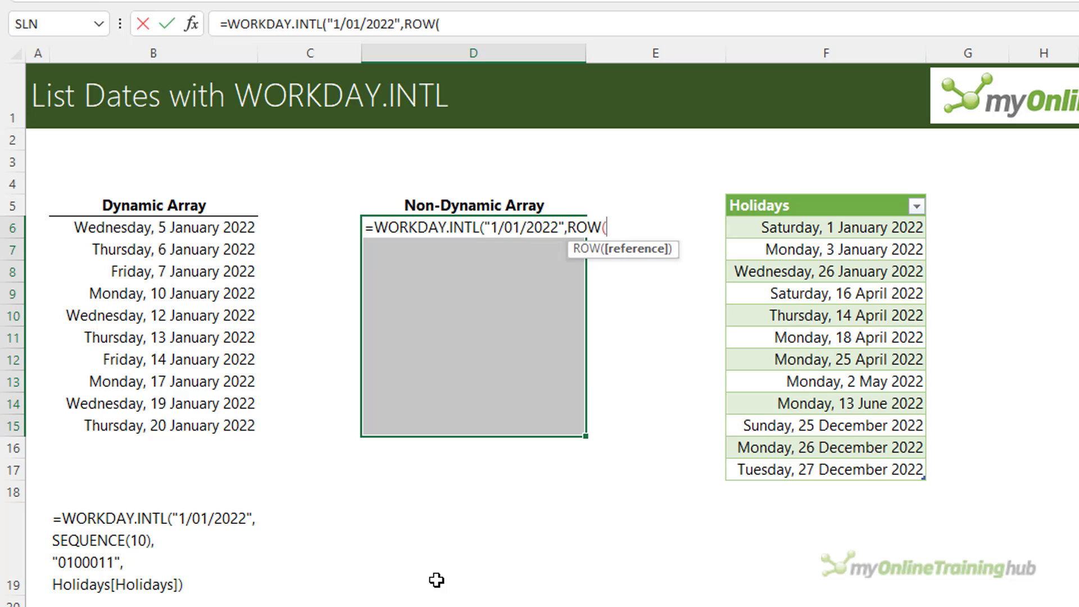
pyautogui.write('1:1')
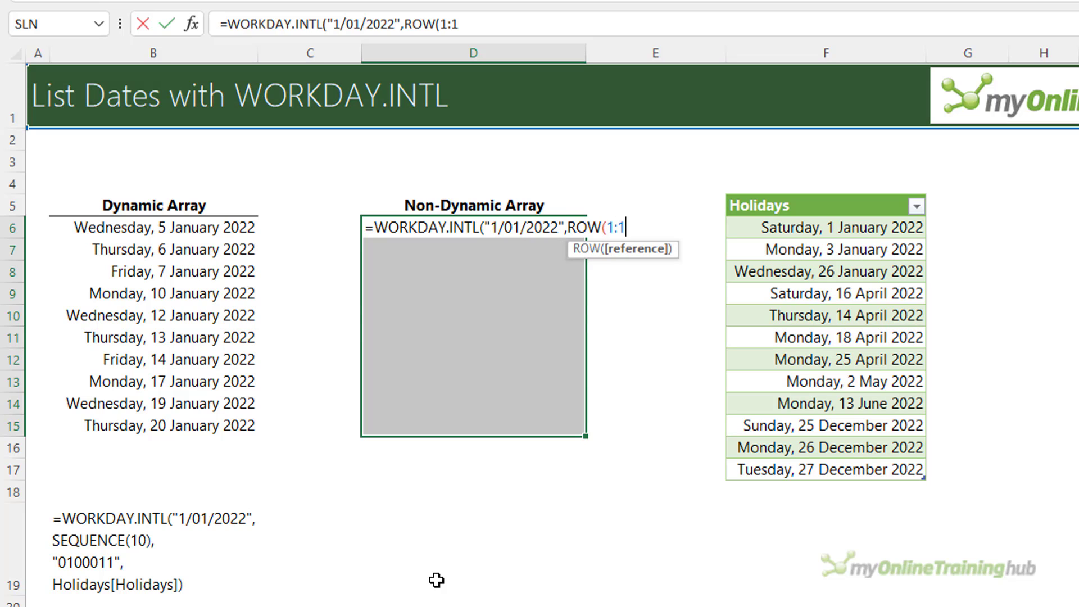
pyautogui.write('0),')
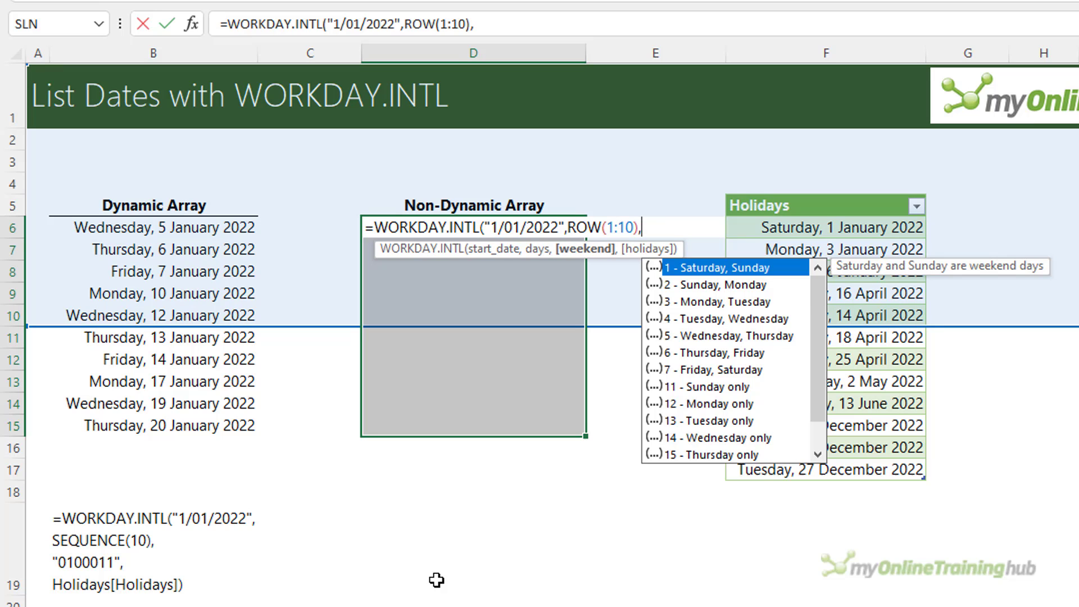
pyautogui.write('"0100011",')
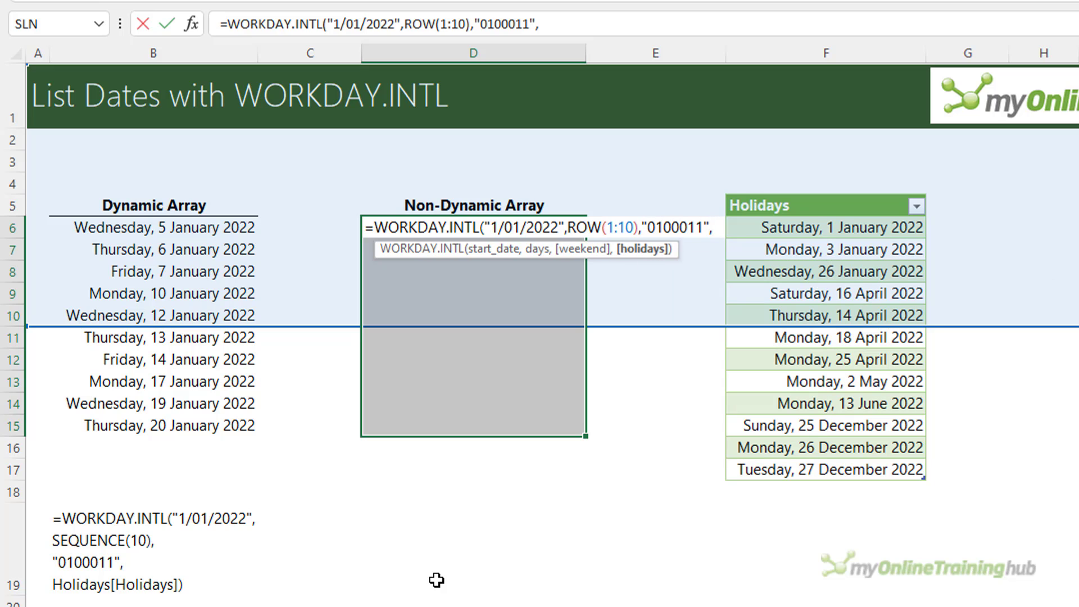
pyautogui.moveTo(769, 227); pyautogui.dragTo(788, 469)
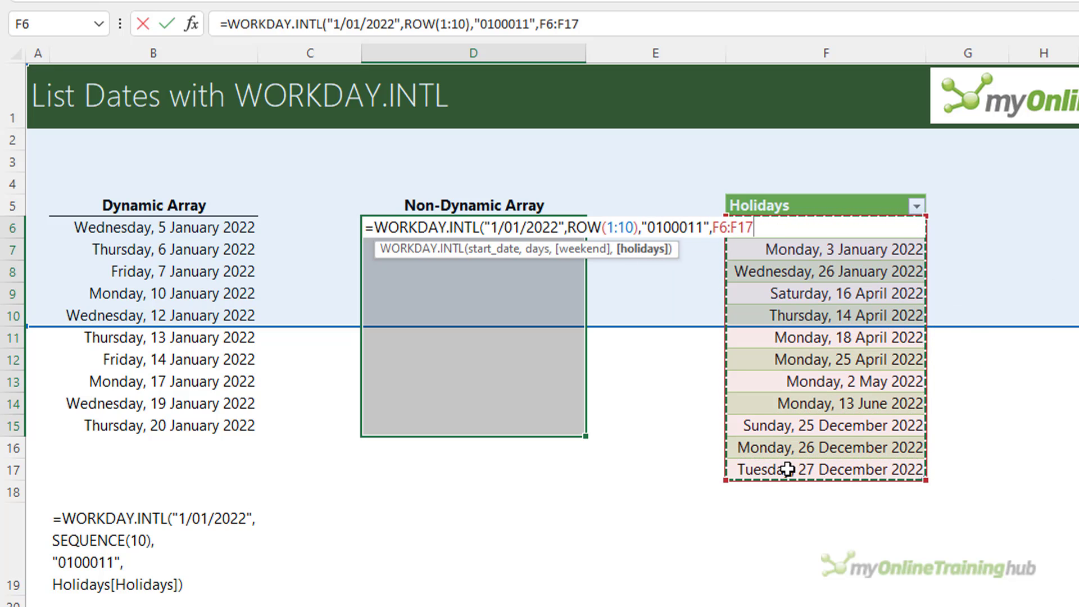
pyautogui.write(')')
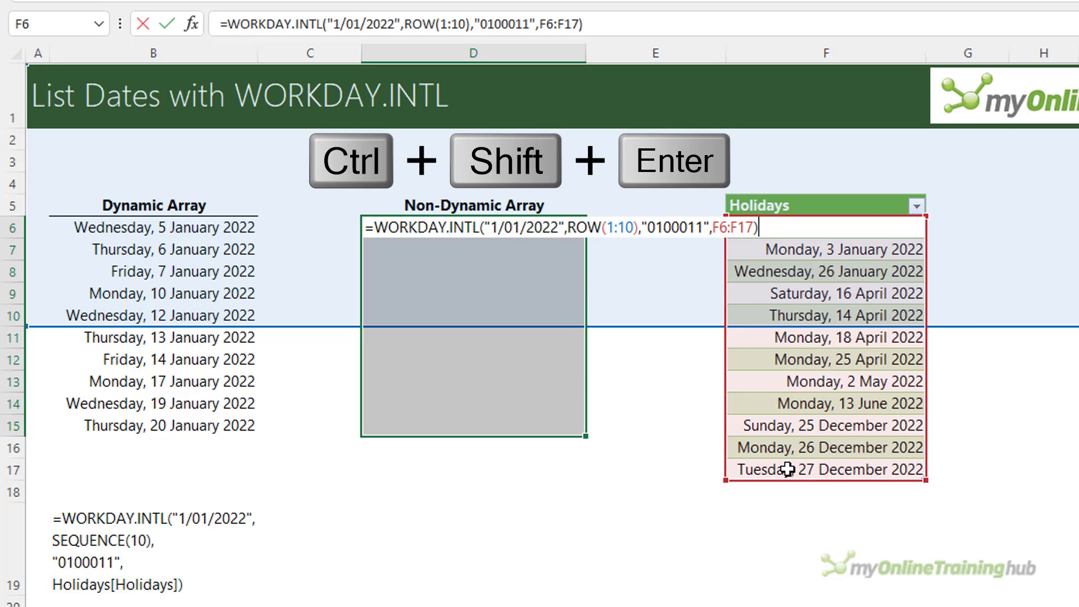
pyautogui.hotkey('ctrl', 'shift', 'Return')
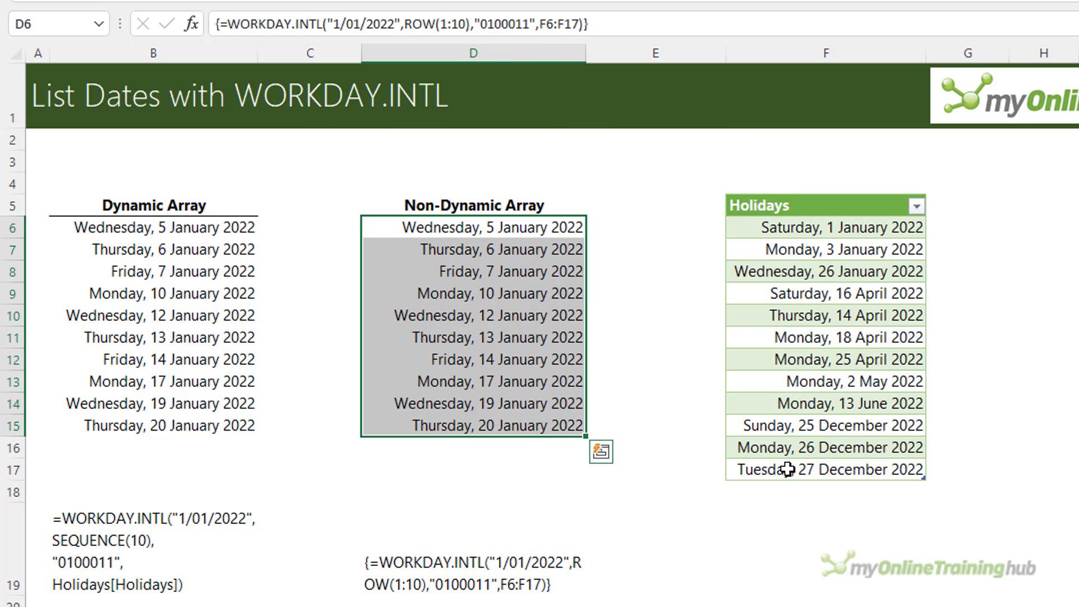
# - Break D6's array formula onto four lines, one per argument, and re-commit it as an array
pyautogui.click(466, 542)
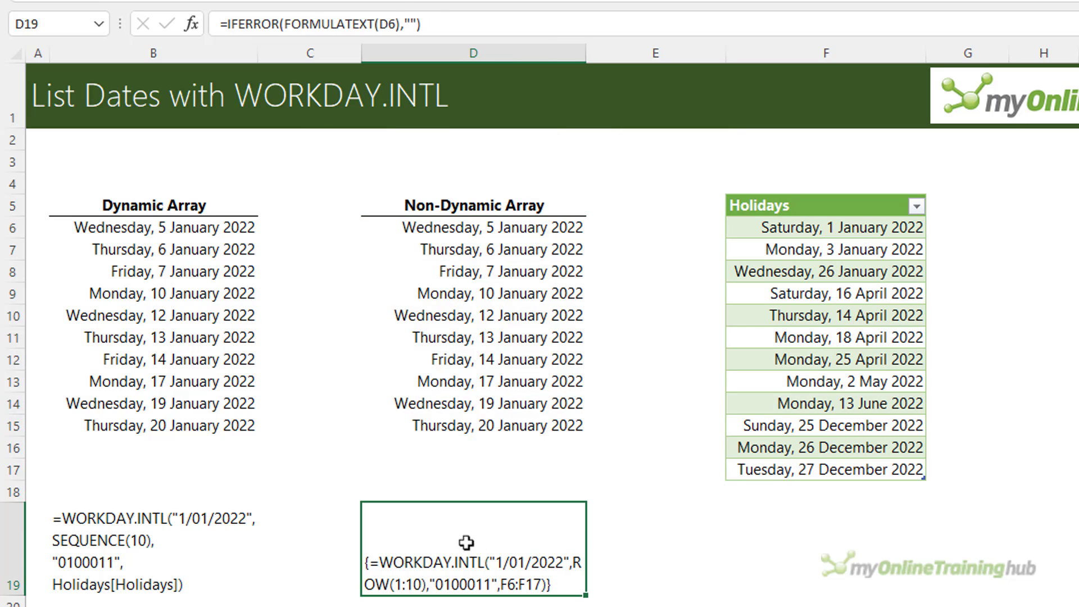
pyautogui.click(454, 231)
pyautogui.click(405, 24)
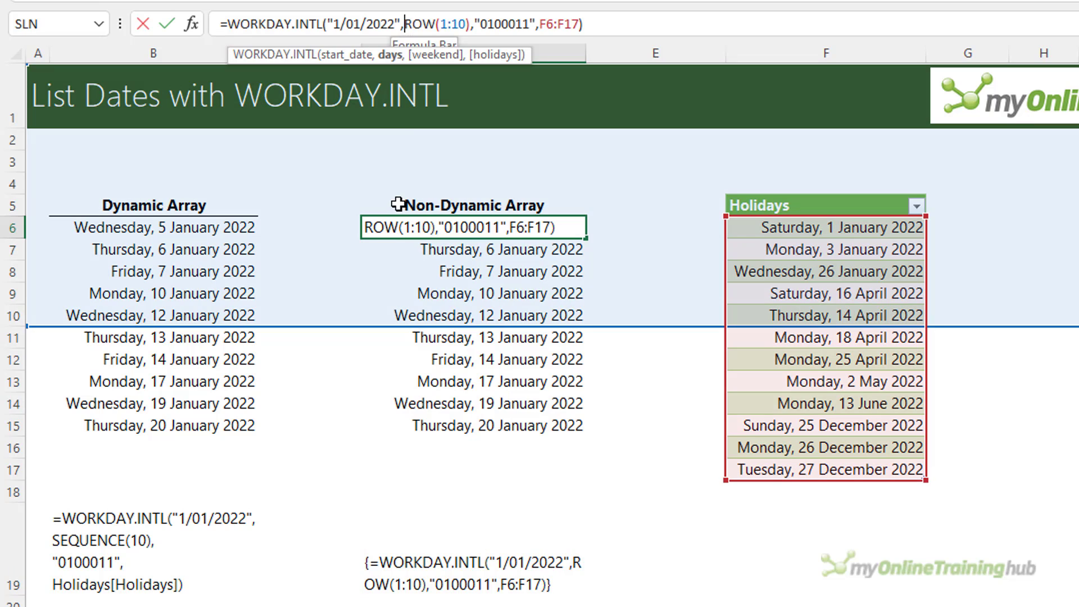
pyautogui.hotkey('alt', 'Return')
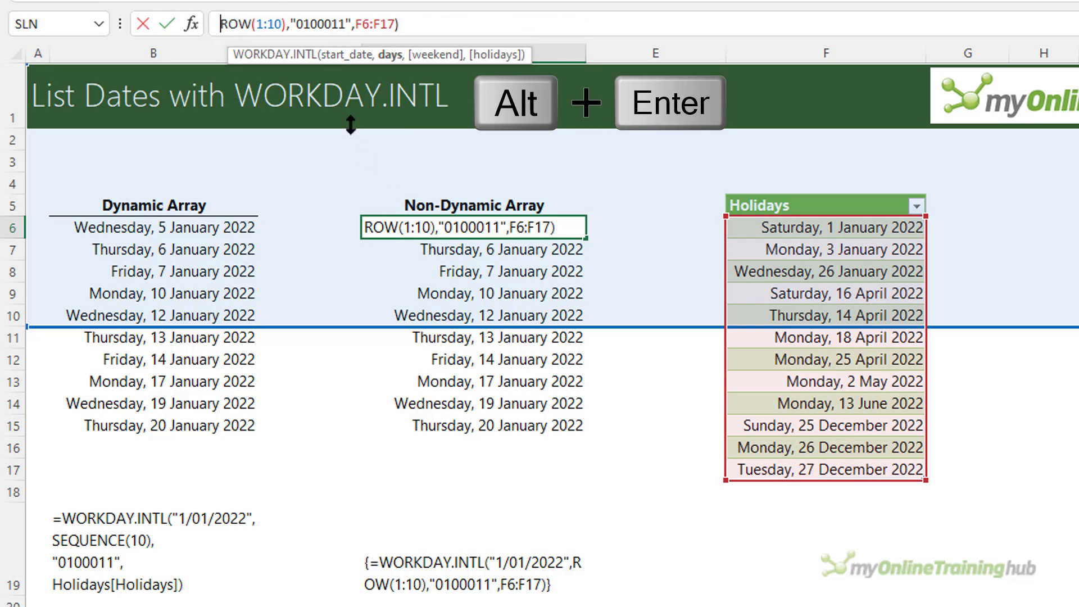
pyautogui.click(290, 24)
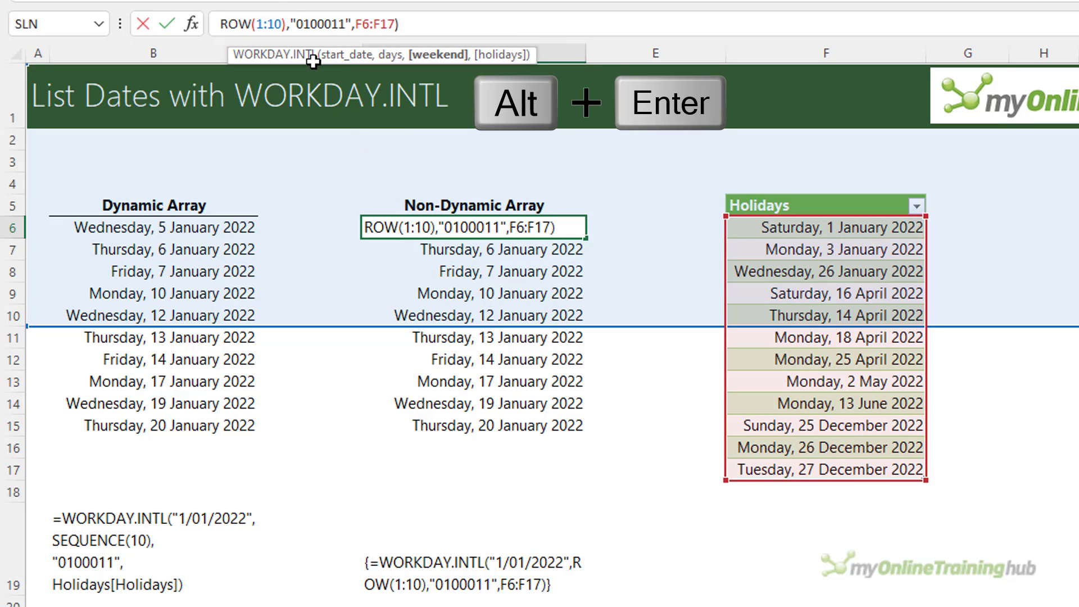
pyautogui.hotkey('alt', 'Return')
pyautogui.click(286, 23)
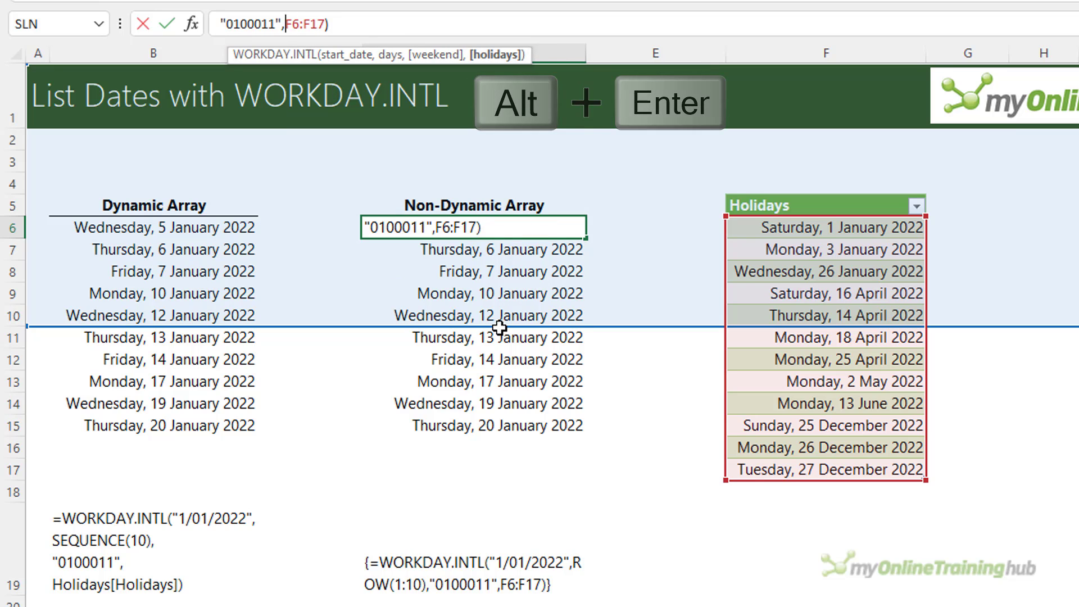
pyautogui.hotkey('alt', 'Return')
pyautogui.hotkey('ctrl', 'shift', 'Return')
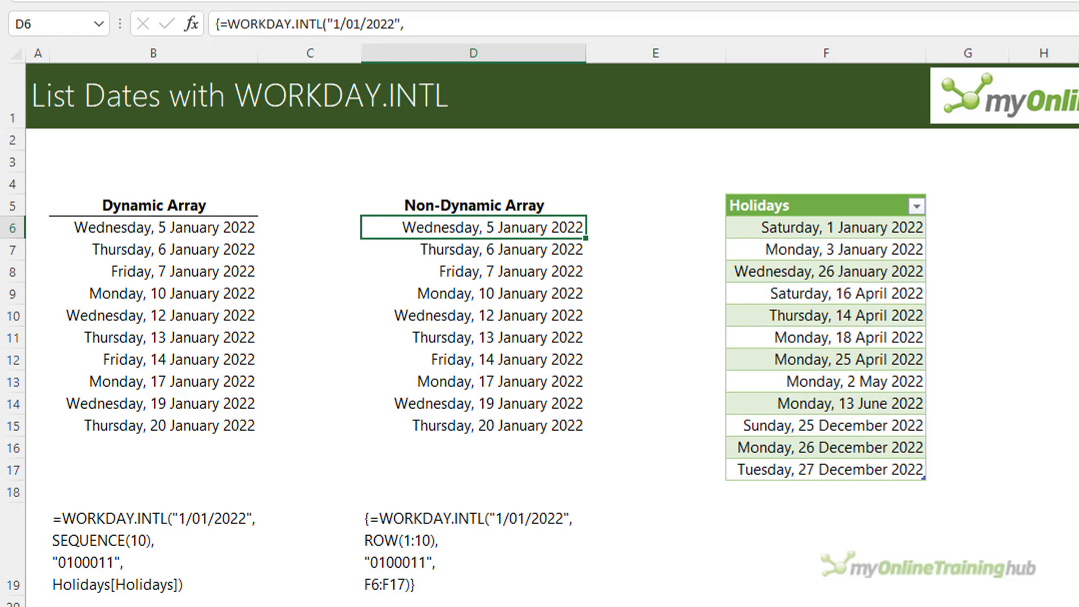
pyautogui.click(193, 207)
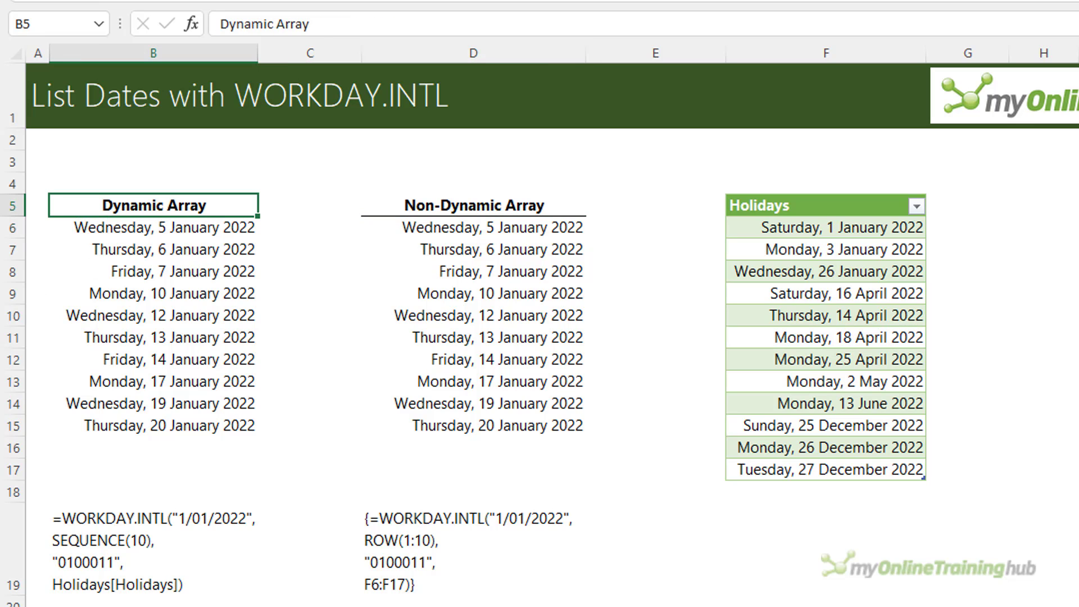
pyautogui.click(486, 212)
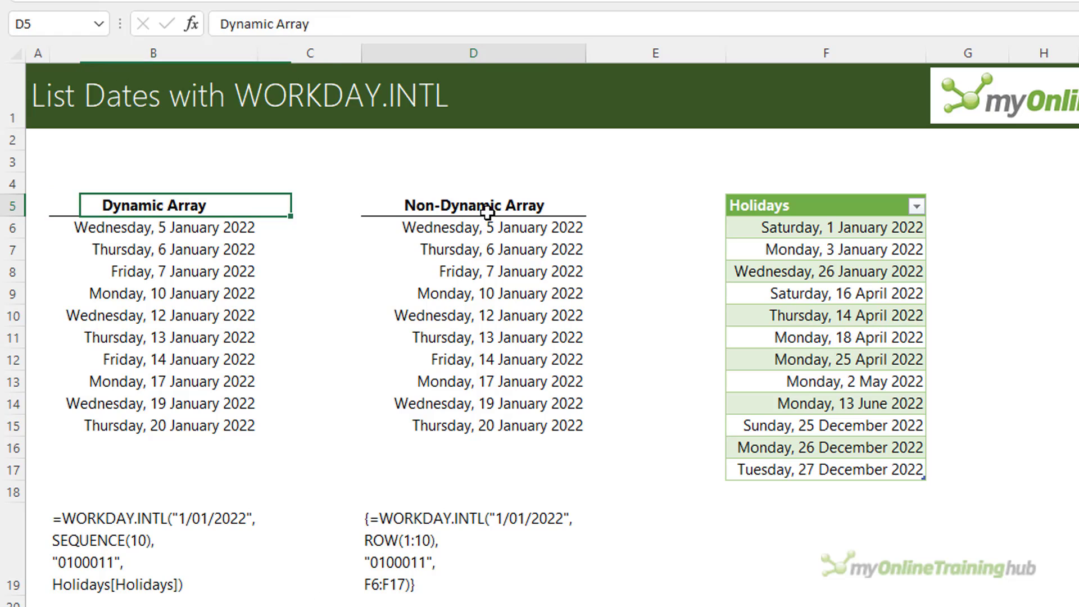